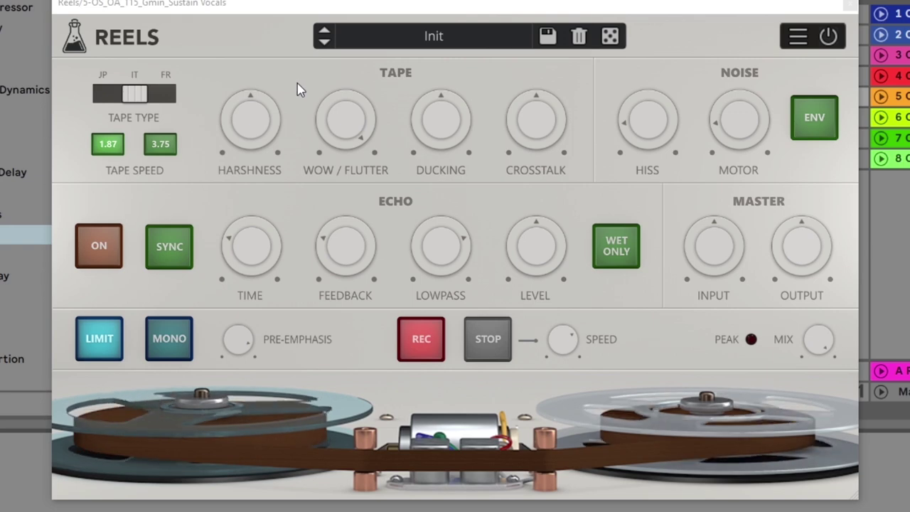
- Move the Reels plugin window down and slightly right over the arrangement
drag(377, 8, 388, 27)
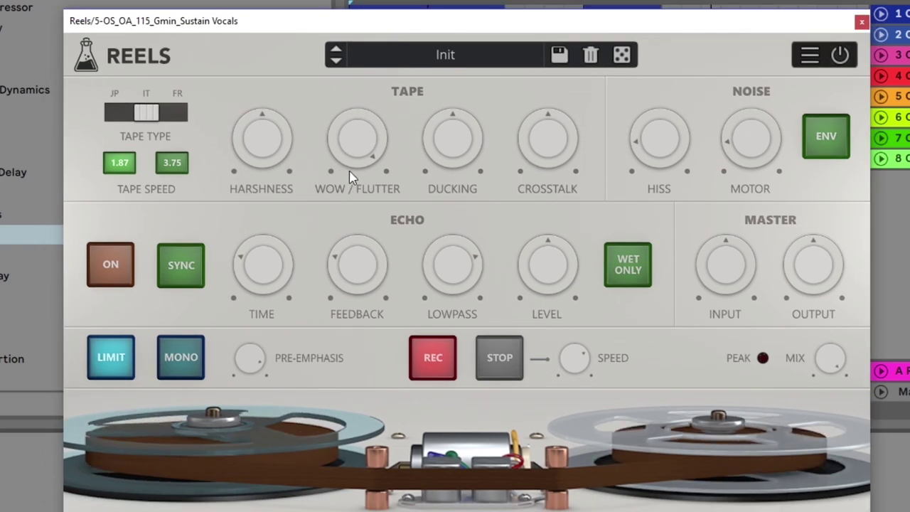
mouse_move(707, 20)
mouse_down()
mouse_move(700, 40)
mouse_move(698, 17)
mouse_up()
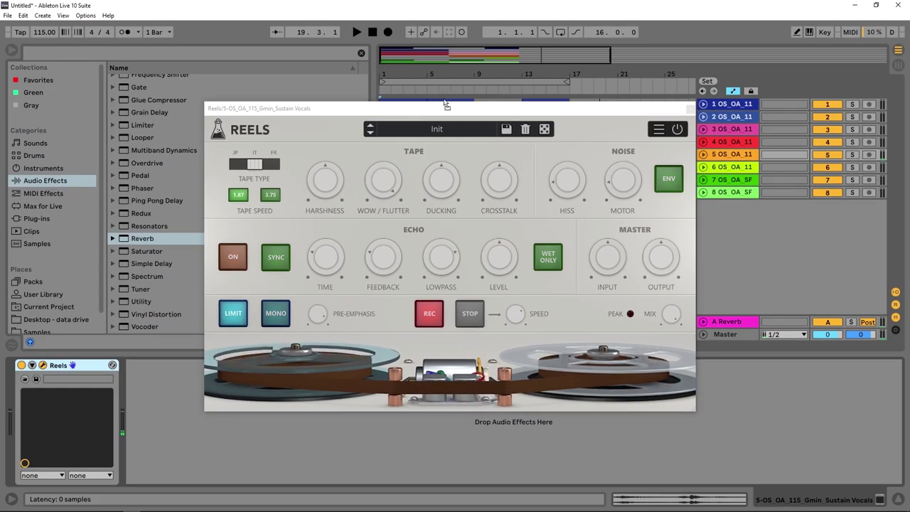
- Select and solo the Drum Loop 1 track, and show its Reels plugin at the Init preset
click(733, 106)
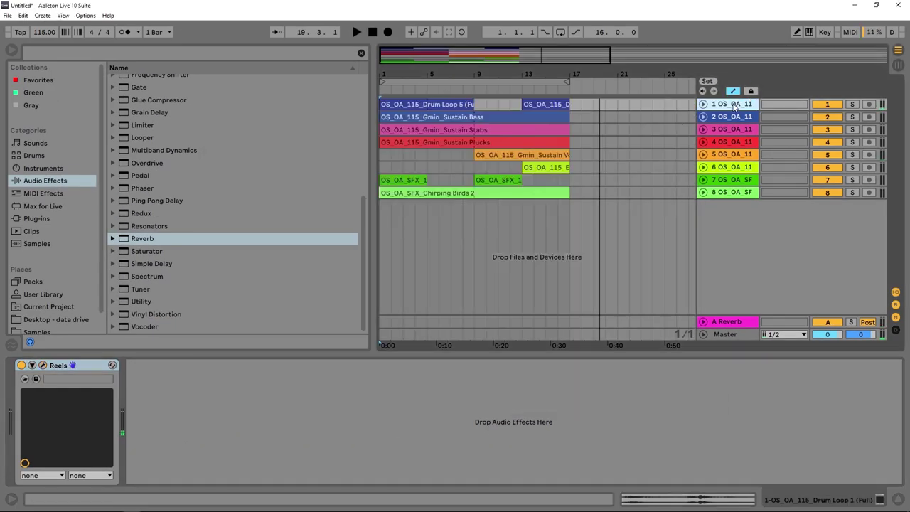
click(851, 104)
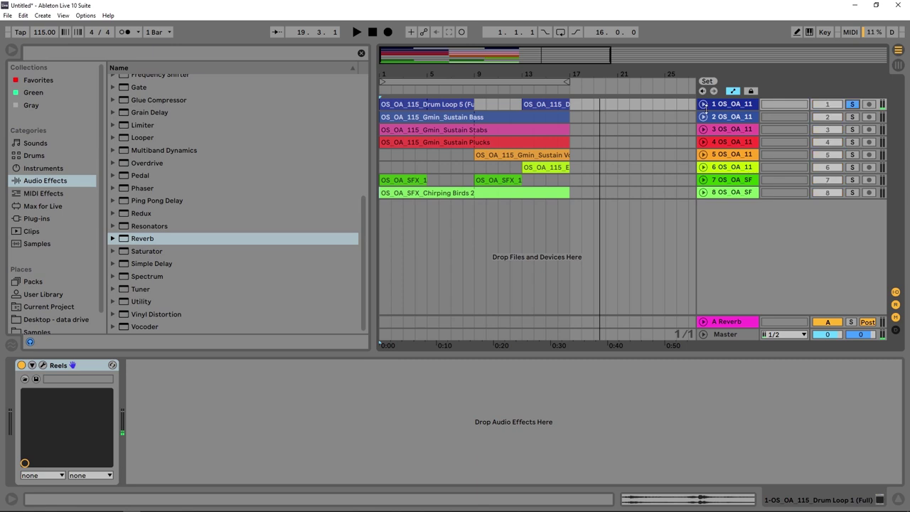
click(42, 365)
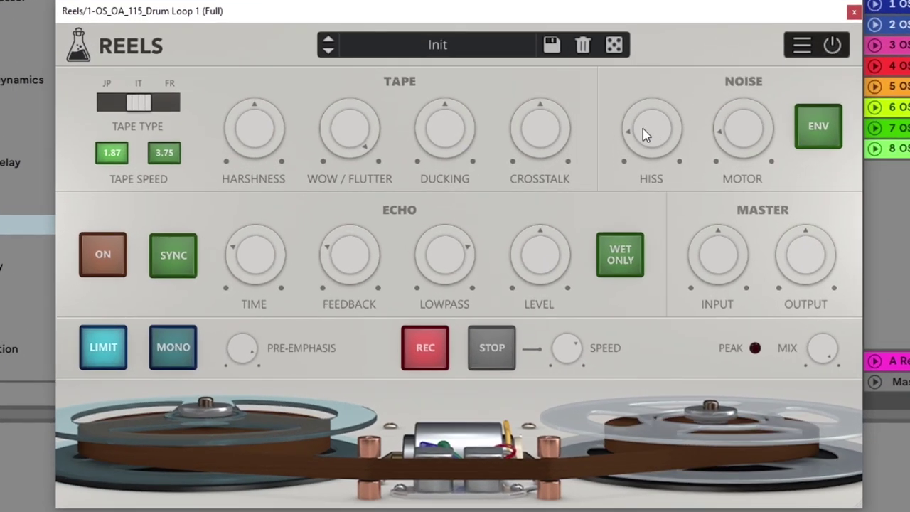
- Dial the HISS knob to 33% and the MOTOR noise down to about 10%
scroll(654, 138, down, 3)
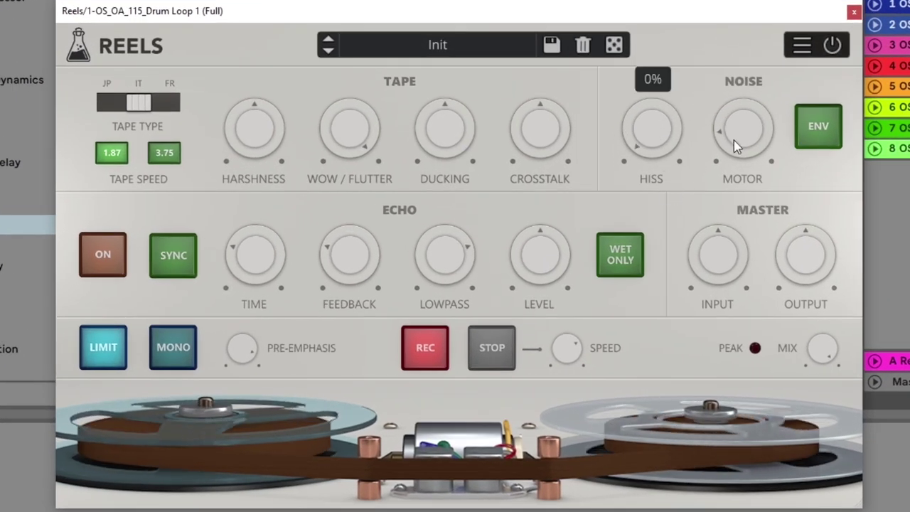
scroll(748, 137, down, 3)
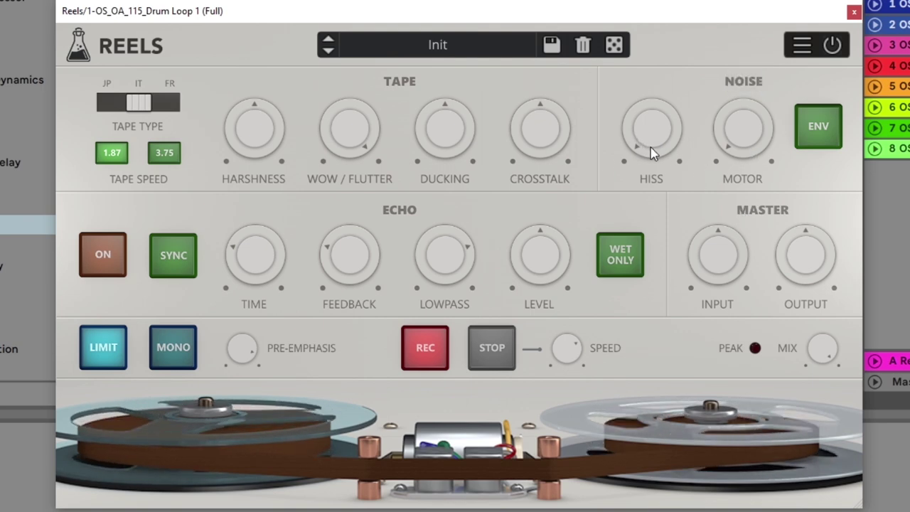
scroll(651, 136, up, 8)
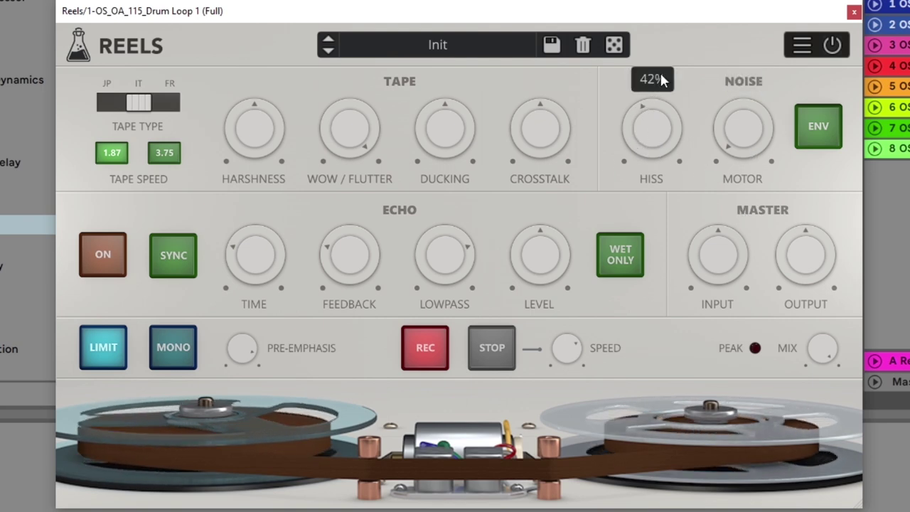
drag(661, 75, 661, 159)
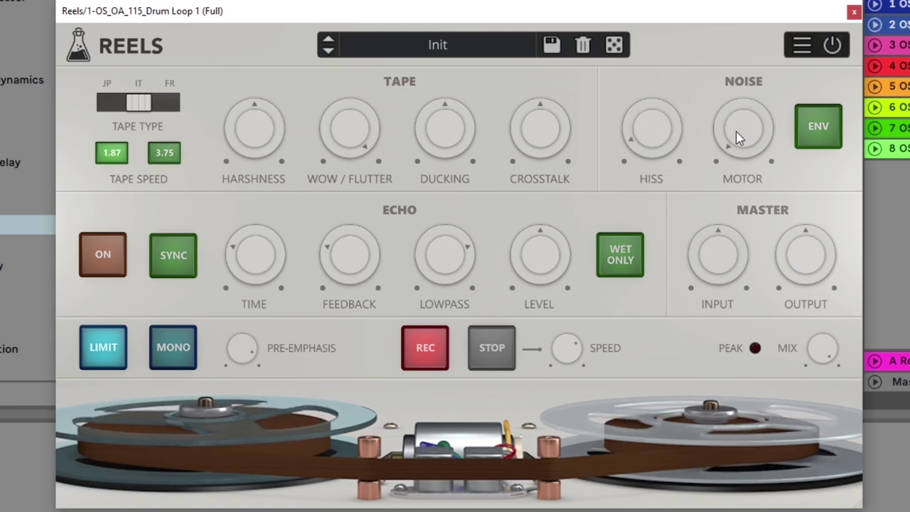
drag(737, 139, 734, 25)
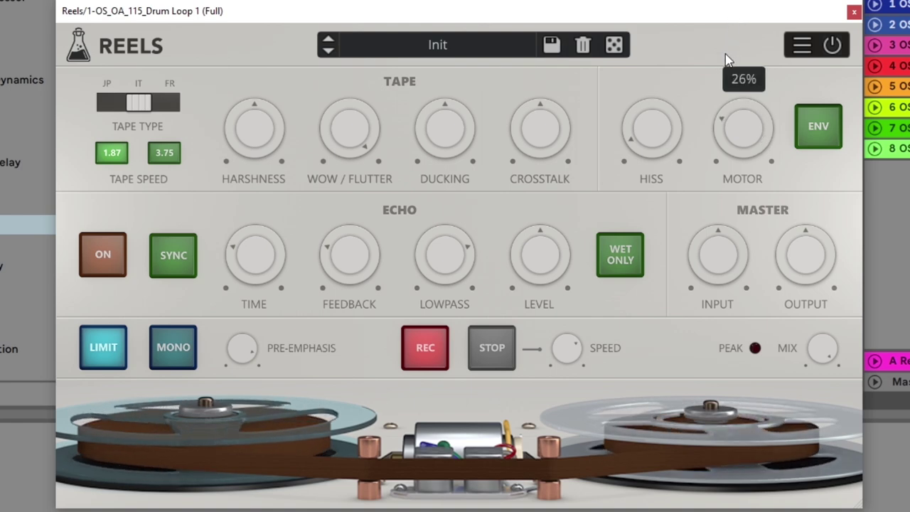
drag(727, 60, 725, 71)
drag(717, 147, 747, 219)
drag(731, 136, 747, 111)
drag(650, 118, 638, 132)
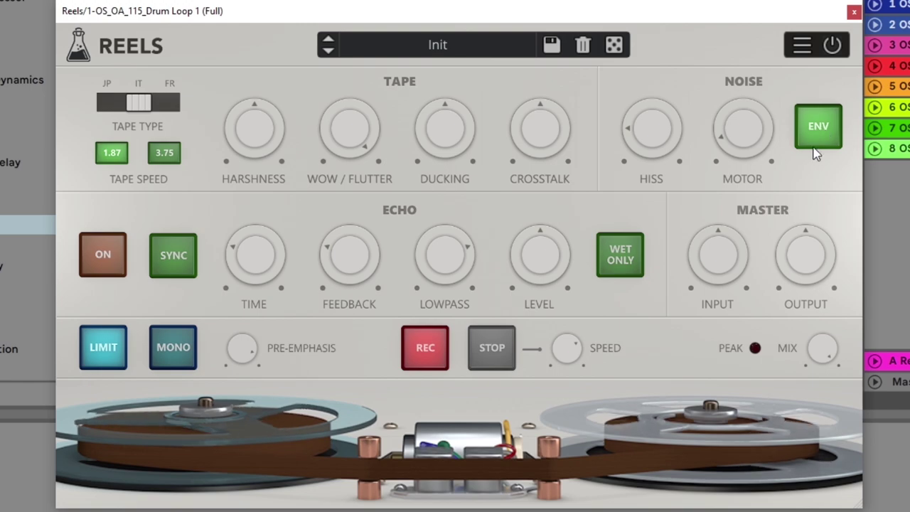
drag(655, 122, 732, 135)
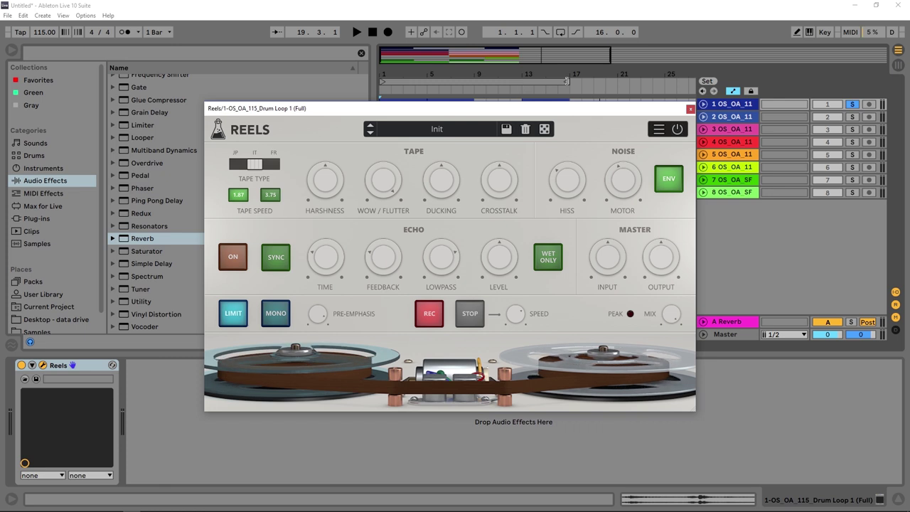
- Loop the first 8 bars and start playback
drag(566, 81, 472, 81)
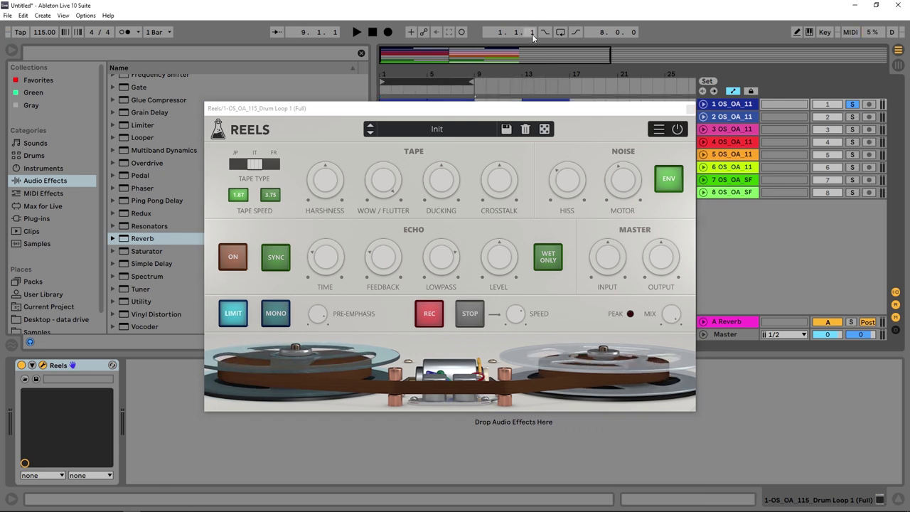
click(560, 32)
key(space)
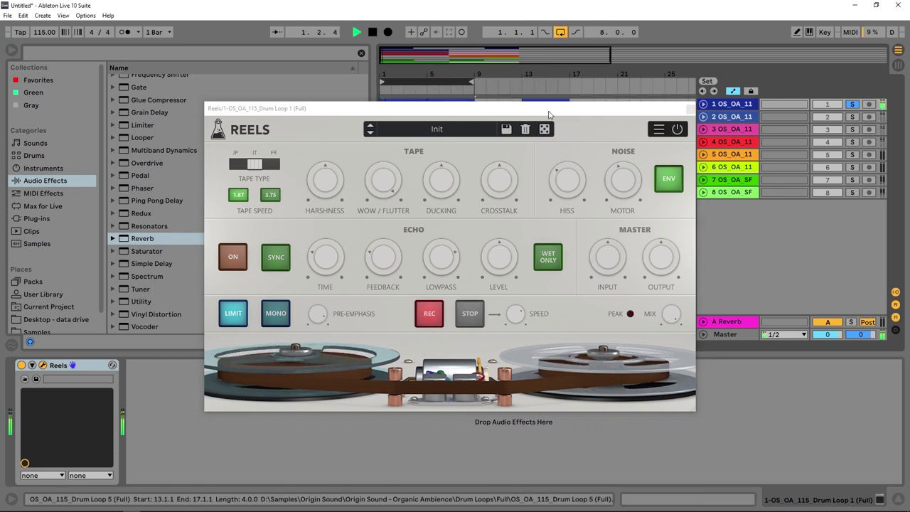
- Raise the hiss while listening and toggle the noise envelope (ENV)
click(626, 174)
mouse_move(583, 162)
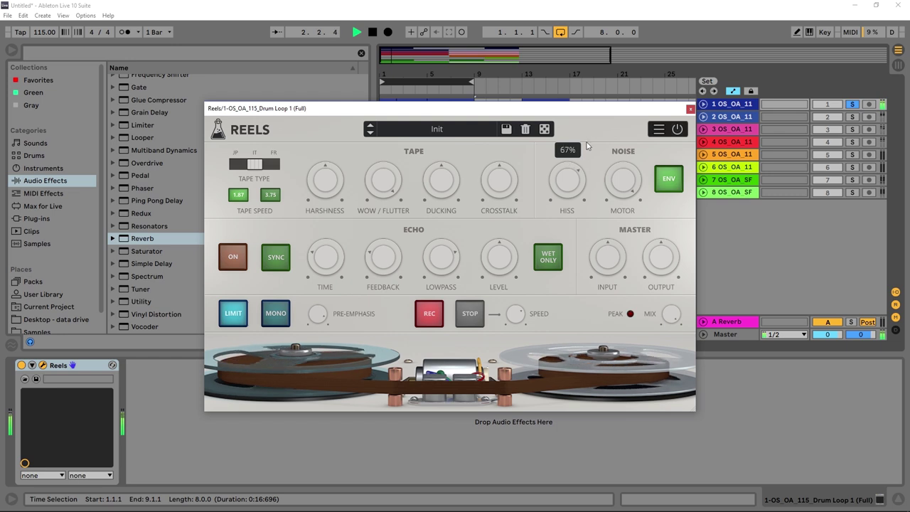
mouse_move(617, 180)
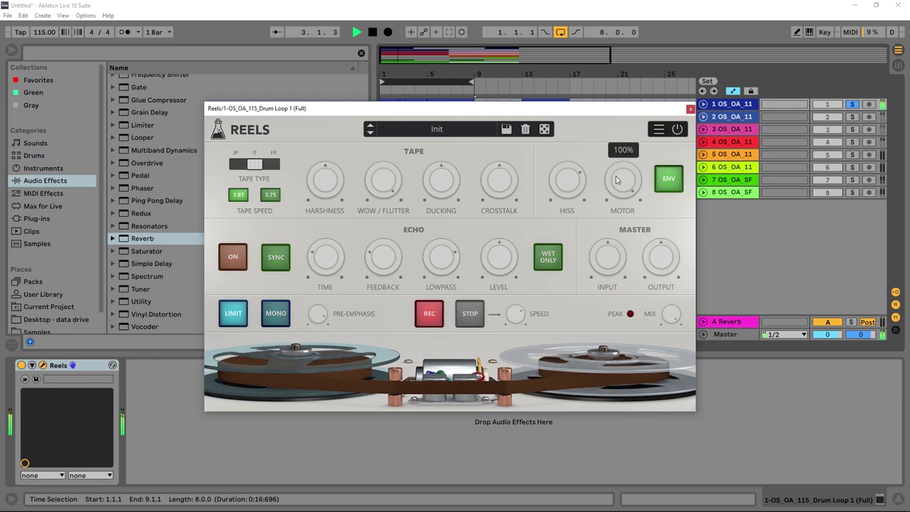
click(673, 178)
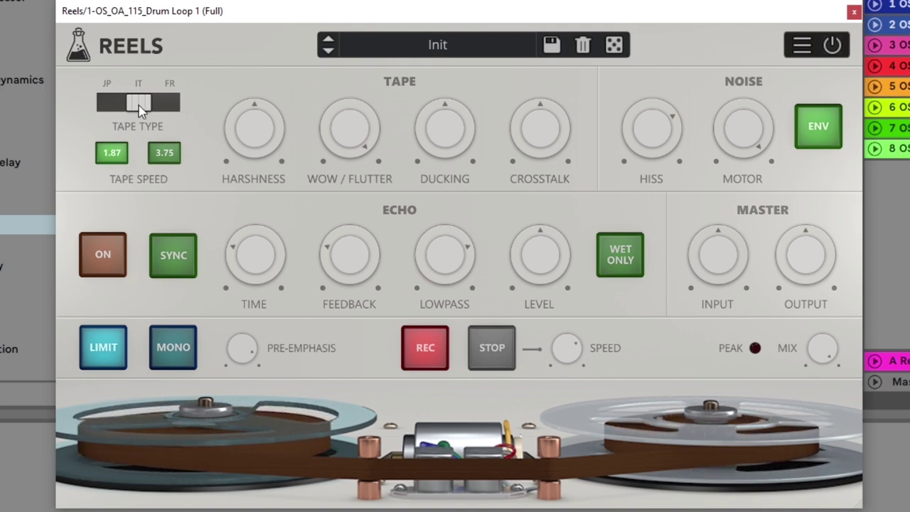
- Switch the tape type to JP and reset Wow/Flutter to its centre value
drag(136, 105, 108, 104)
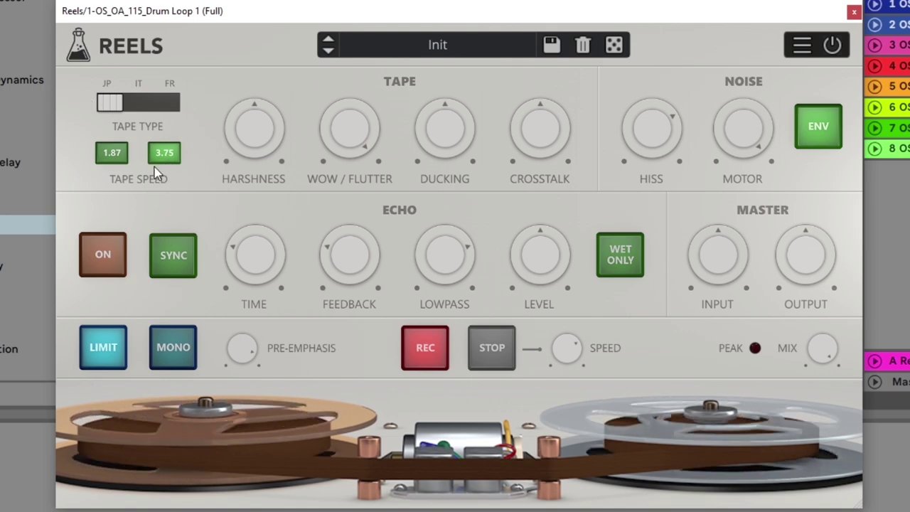
double_click(359, 138)
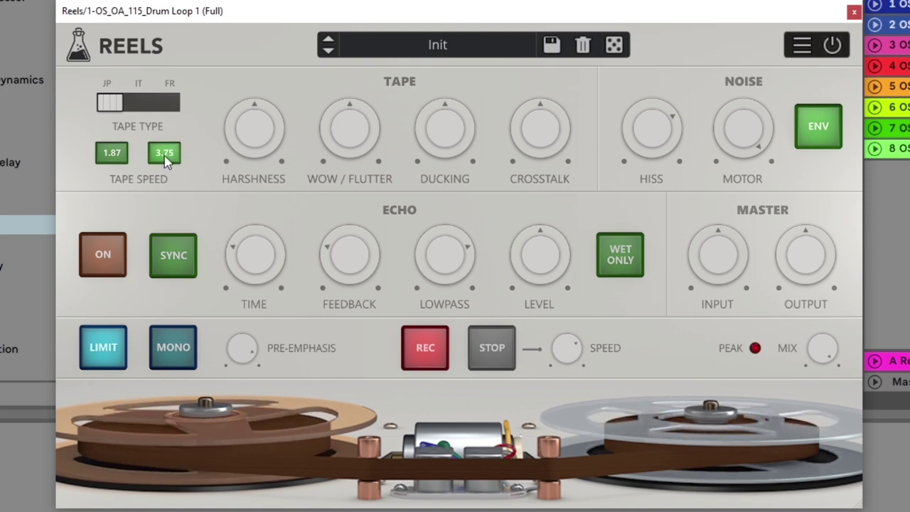
- Turn the motor noise down to 18% and the hiss to about 23%
drag(742, 128, 689, 246)
drag(659, 136, 605, 187)
drag(725, 128, 465, 177)
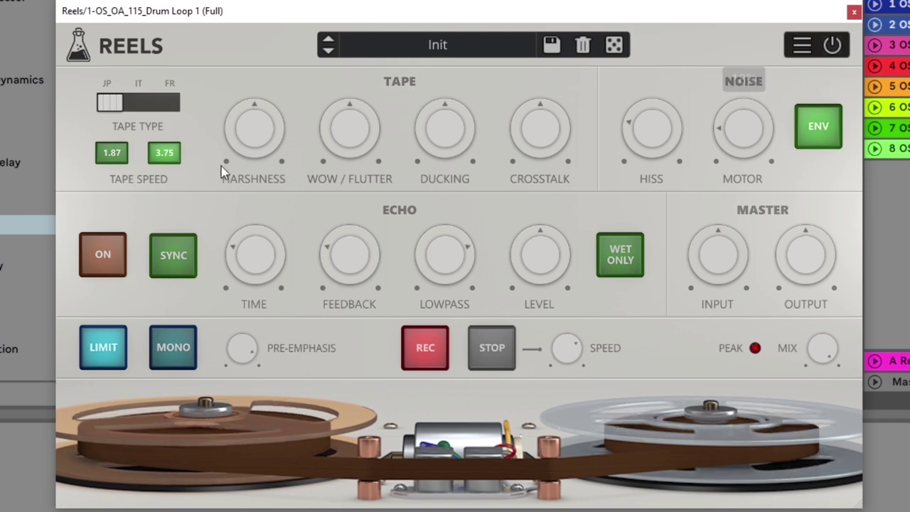
- Compare 1.87 and 3.75 tape speeds on JP, then again on the IT tape type
click(106, 157)
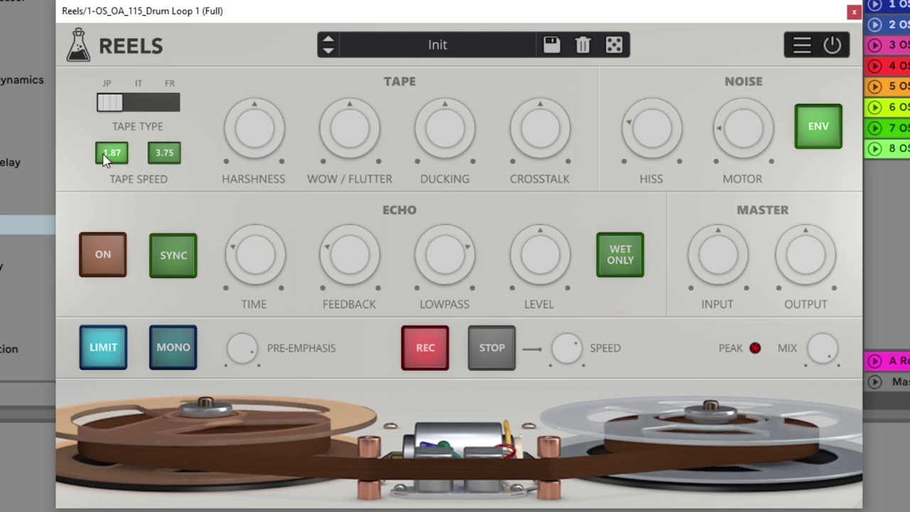
click(162, 158)
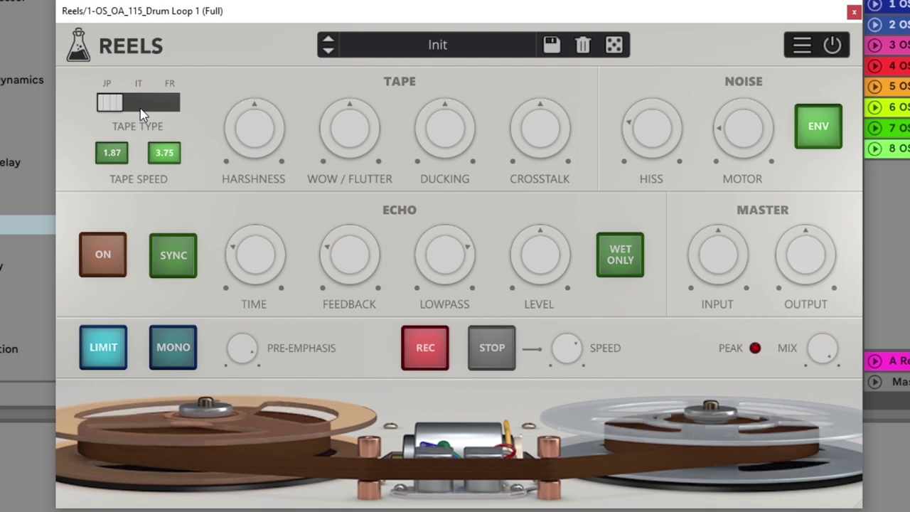
drag(118, 108, 146, 105)
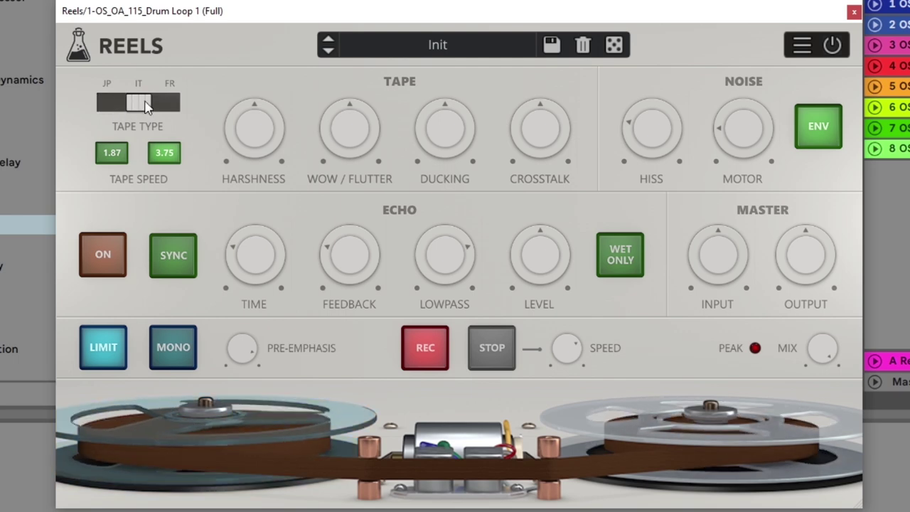
click(121, 157)
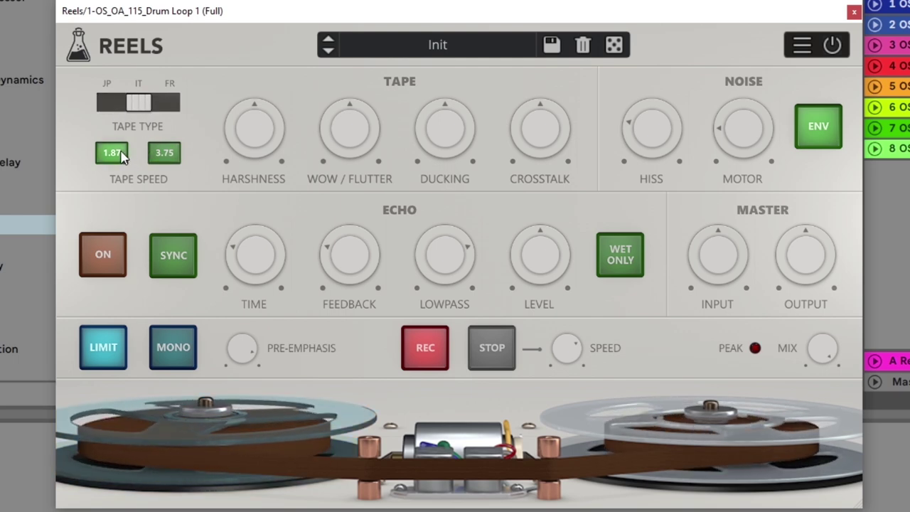
click(162, 150)
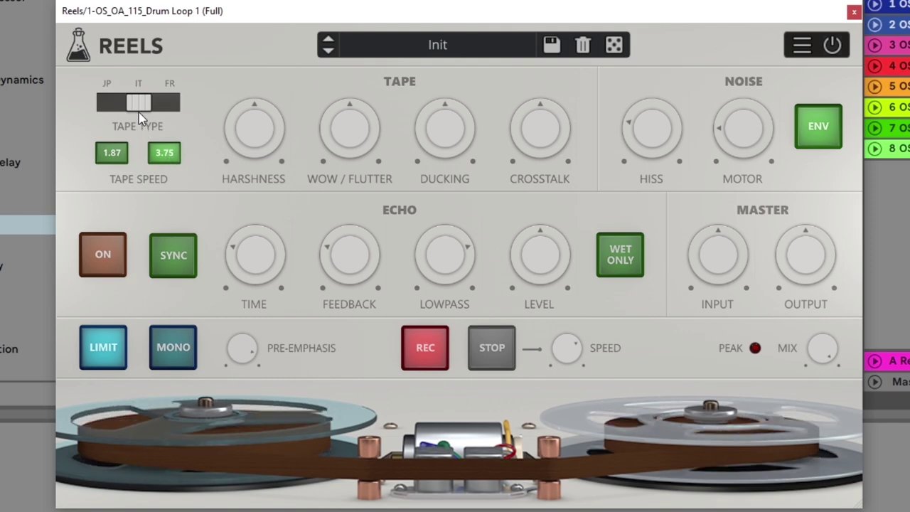
- Compare 1.87 and 3.75 speeds on JP, then return to IT at 1.87
drag(139, 113, 187, 104)
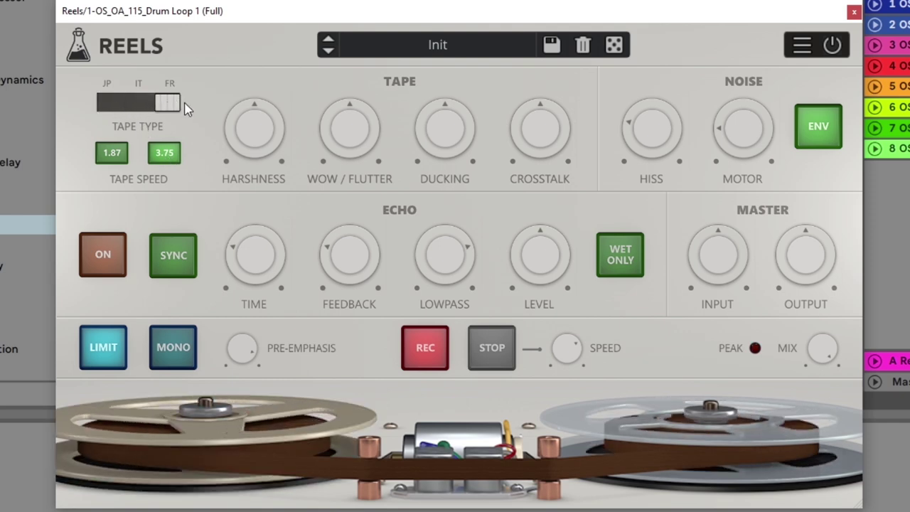
click(124, 158)
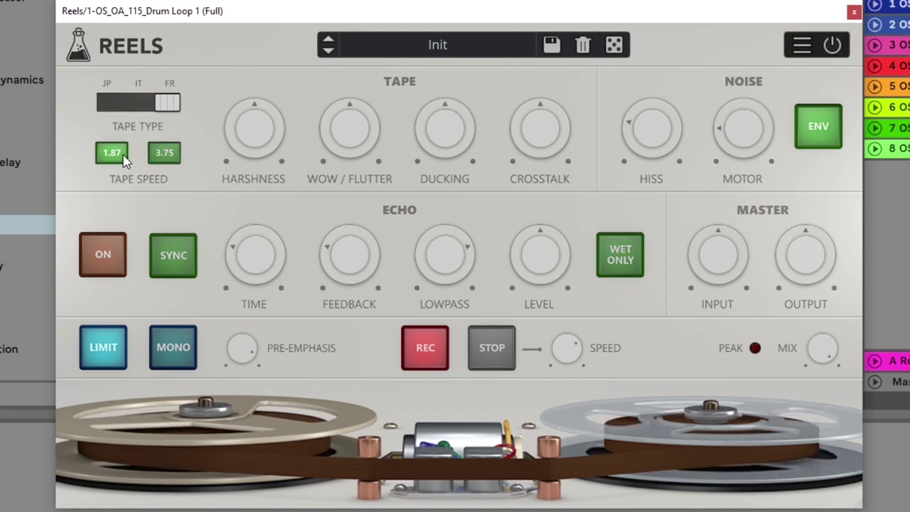
click(158, 159)
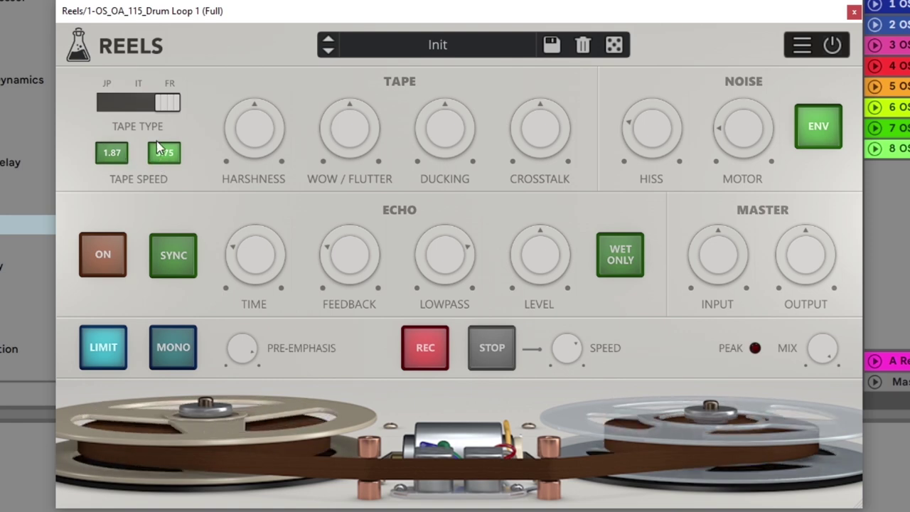
drag(165, 107, 113, 114)
click(116, 154)
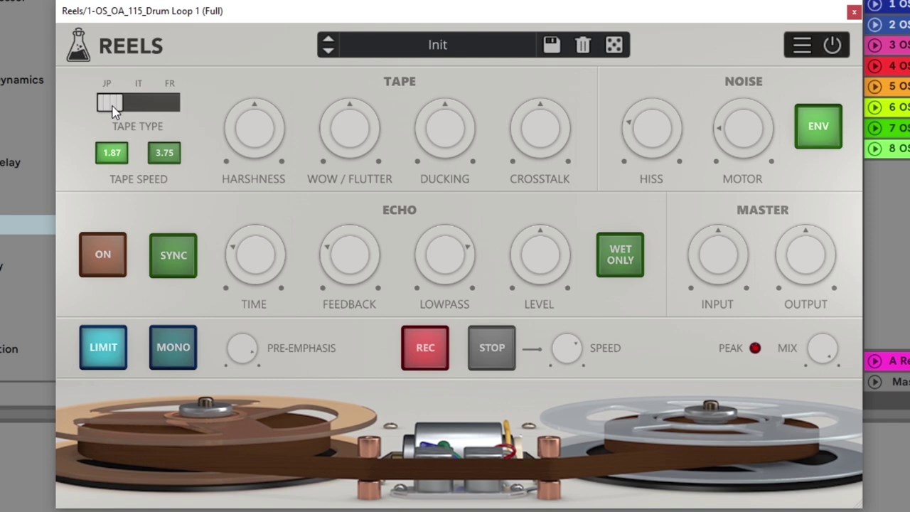
click(176, 107)
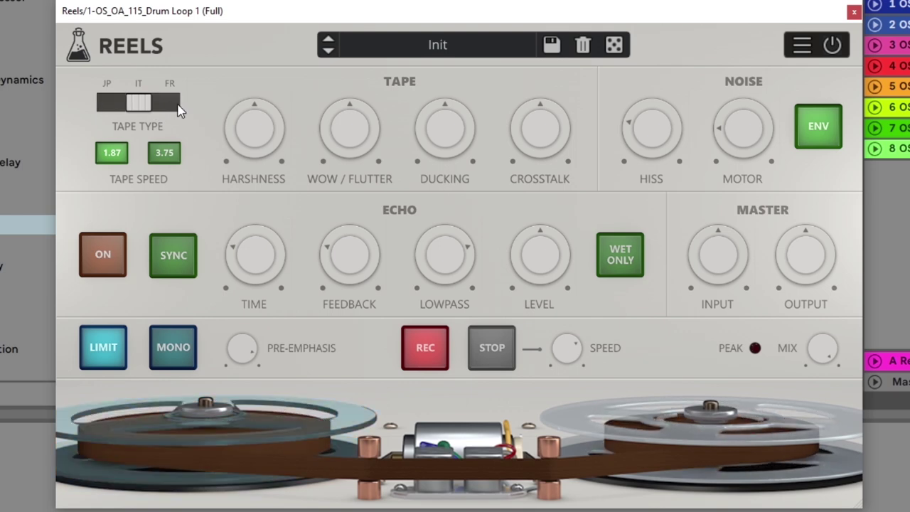
click(178, 107)
click(102, 159)
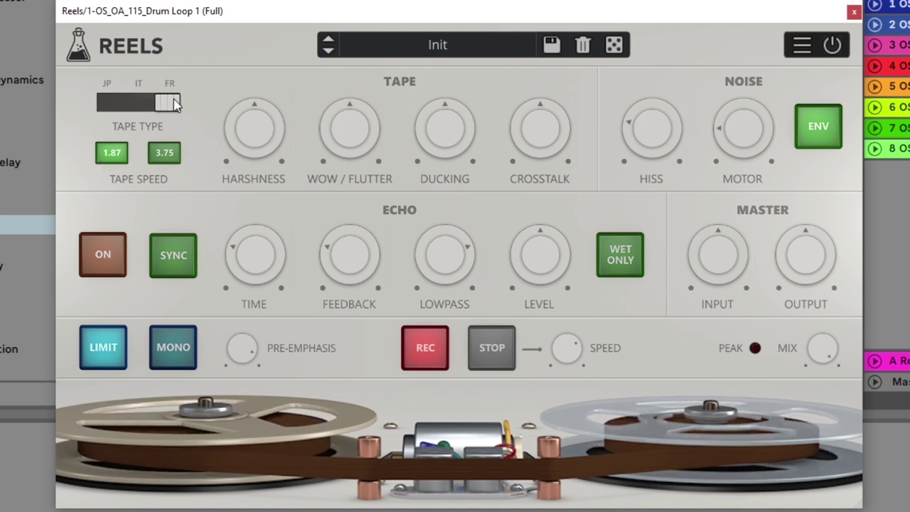
drag(176, 104, 112, 101)
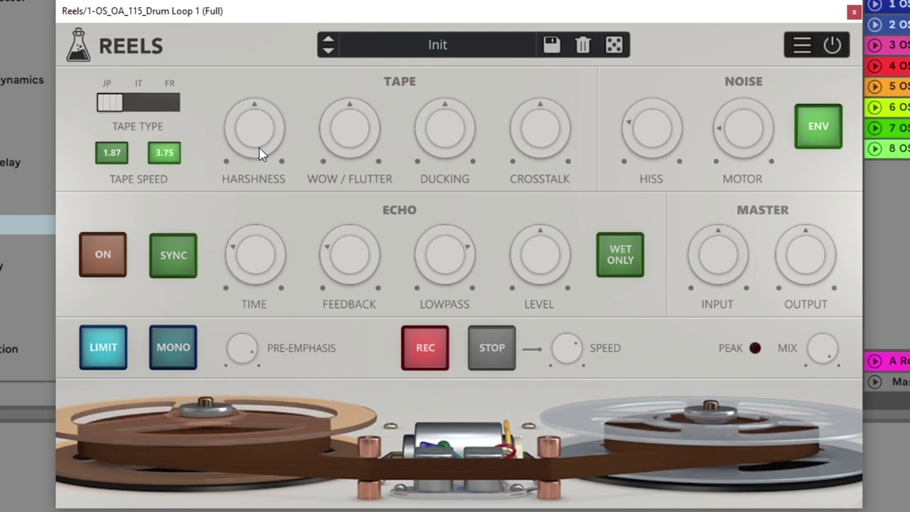
- Turn Wow/Flutter, Ducking, Crosstalk (-inf dB), Hiss and Motor fully down
drag(346, 135, 345, 270)
drag(445, 150, 441, 359)
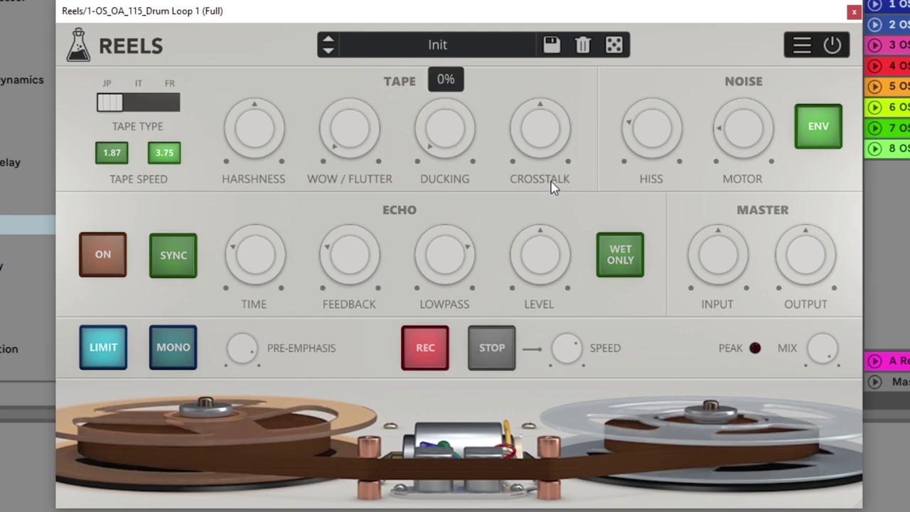
drag(551, 178, 545, 299)
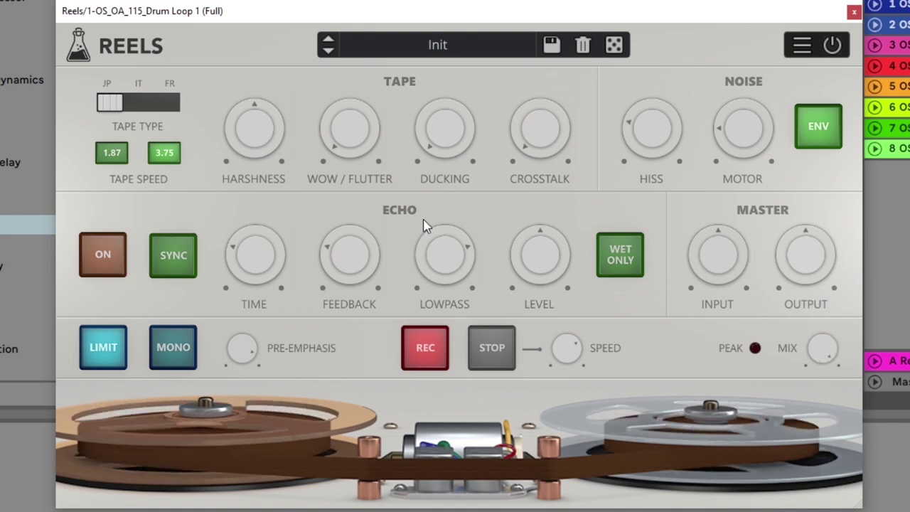
drag(650, 126, 650, 185)
drag(737, 147, 743, 213)
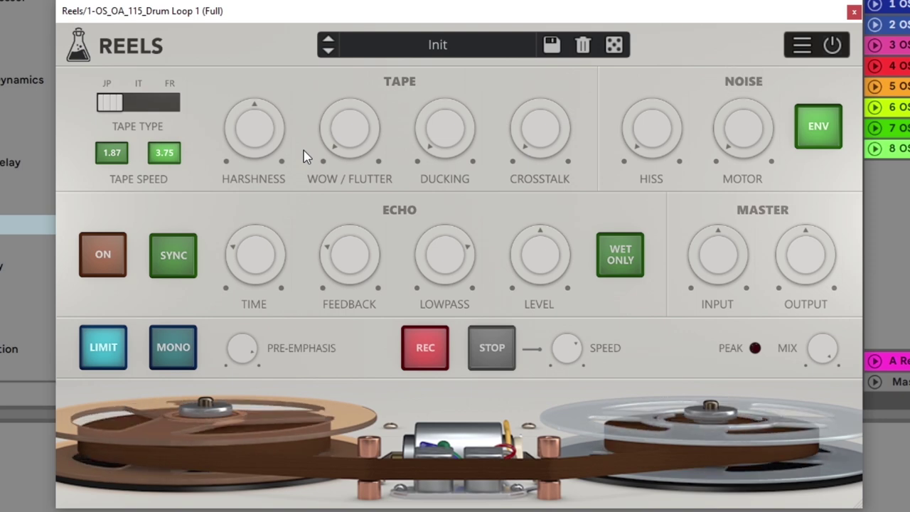
- Sweep Harshness from 44% up to 100%
drag(255, 146, 262, 125)
drag(266, 75, 272, 23)
drag(262, 126, 260, 93)
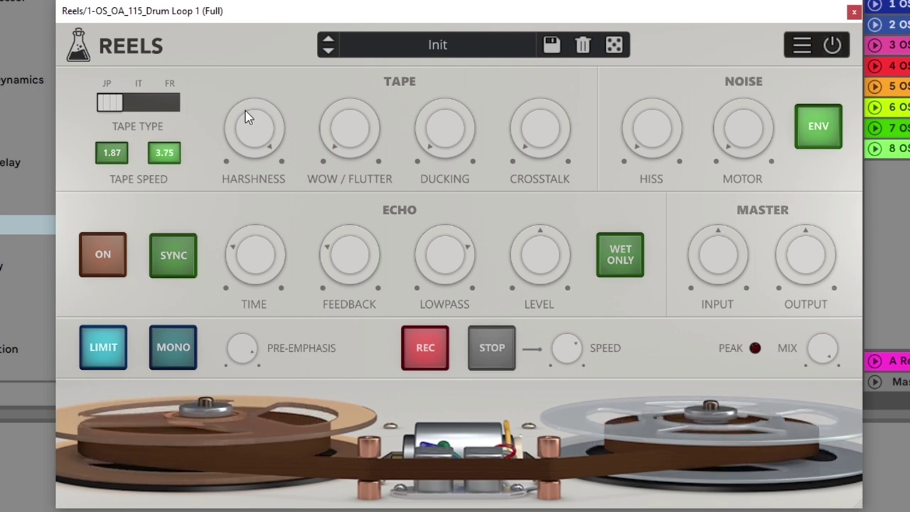
- Set the tape type to FR, harshness to 84%, and lower the wet/dry mix to 46%
click(140, 101)
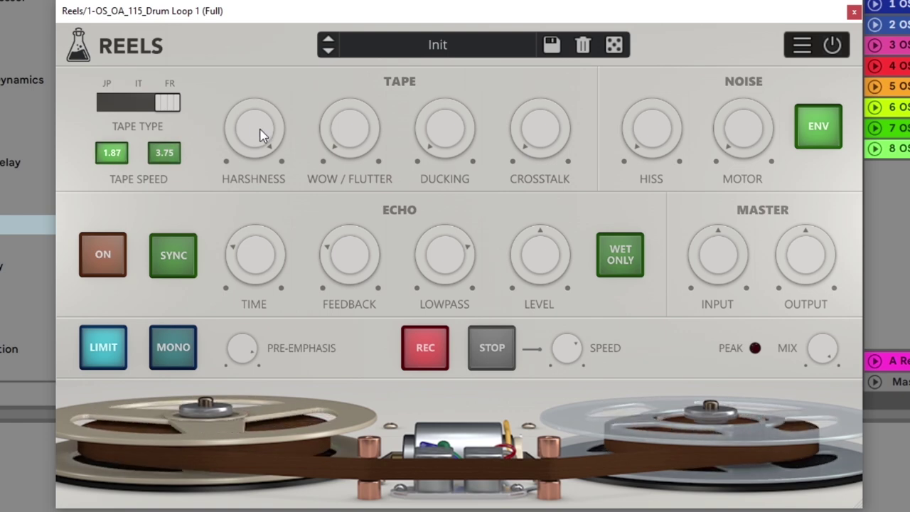
drag(261, 136, 278, 126)
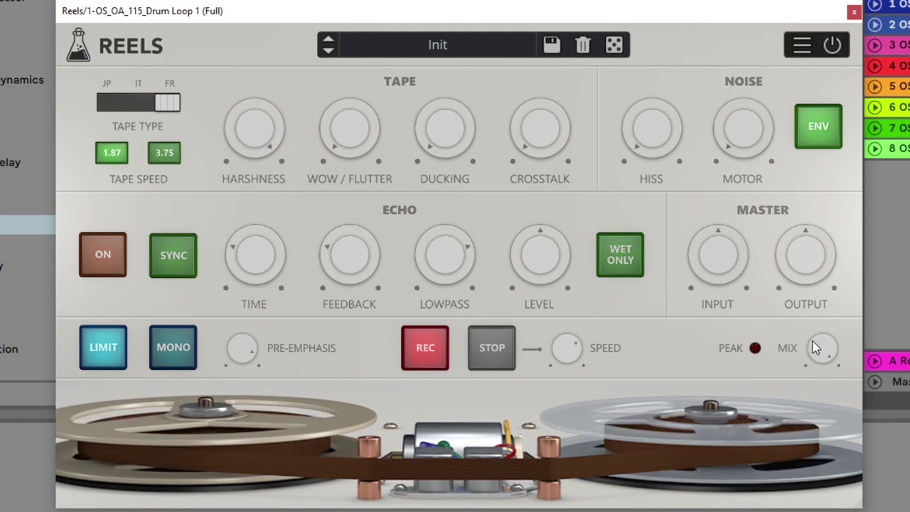
drag(819, 349, 823, 381)
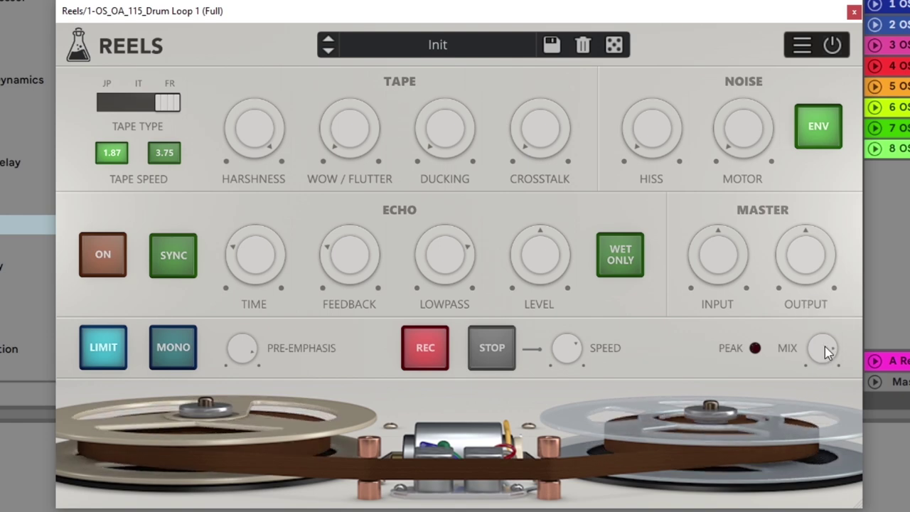
drag(824, 346, 811, 479)
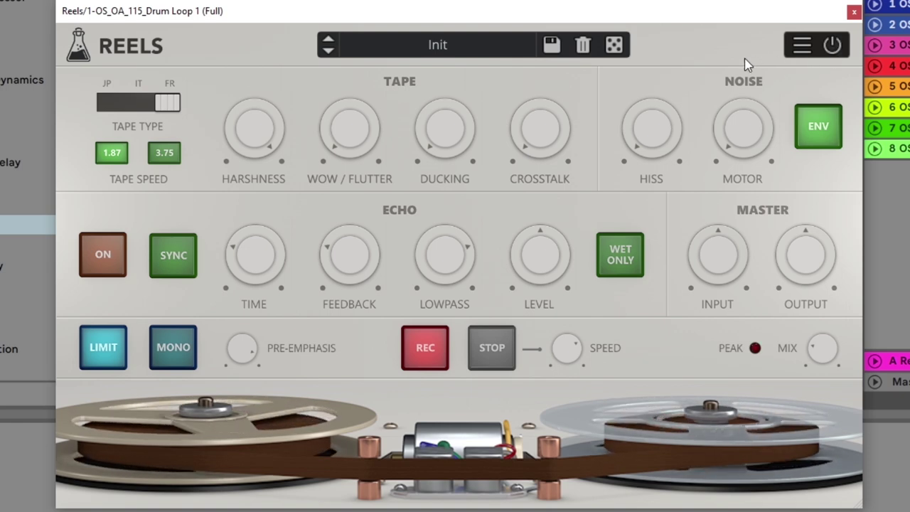
- Switch the tape type to IT and settle the wet/dry mix at 46%
drag(815, 364, 824, 321)
click(139, 103)
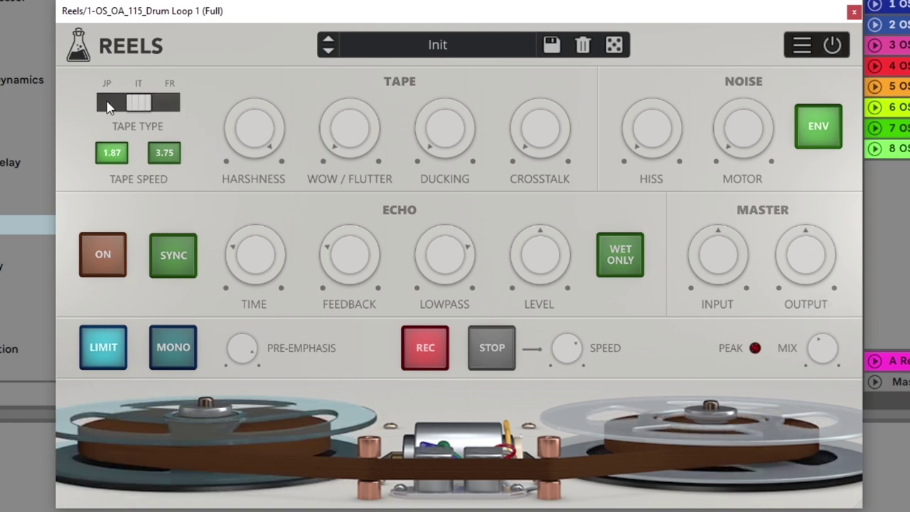
drag(817, 354, 821, 349)
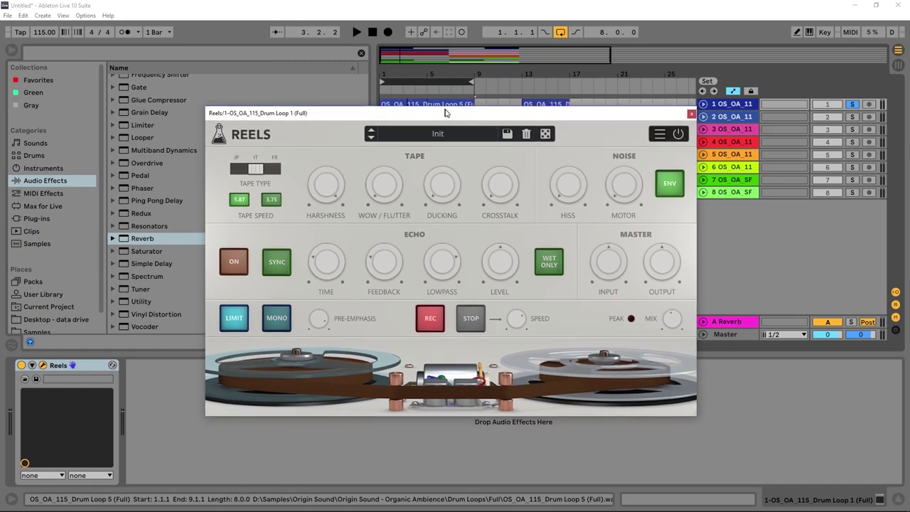
- Solo the Gmin Sustain Vocals track and play bars 9–17 looped, with its Reels window in view
drag(458, 69, 553, 253)
click(68, 426)
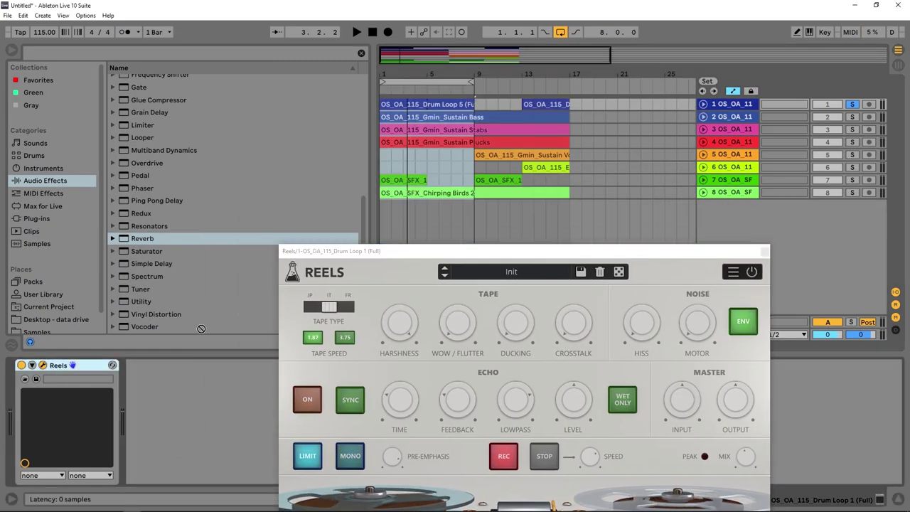
click(604, 155)
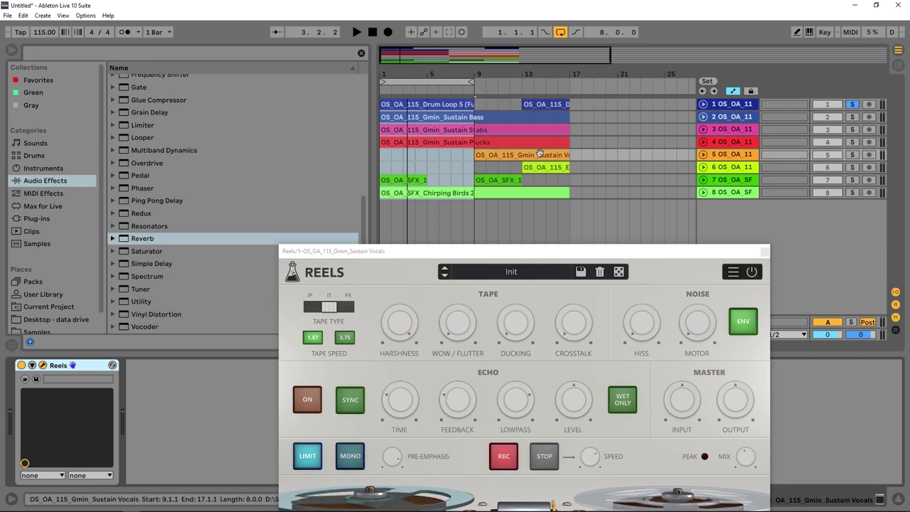
click(852, 155)
key(Up)
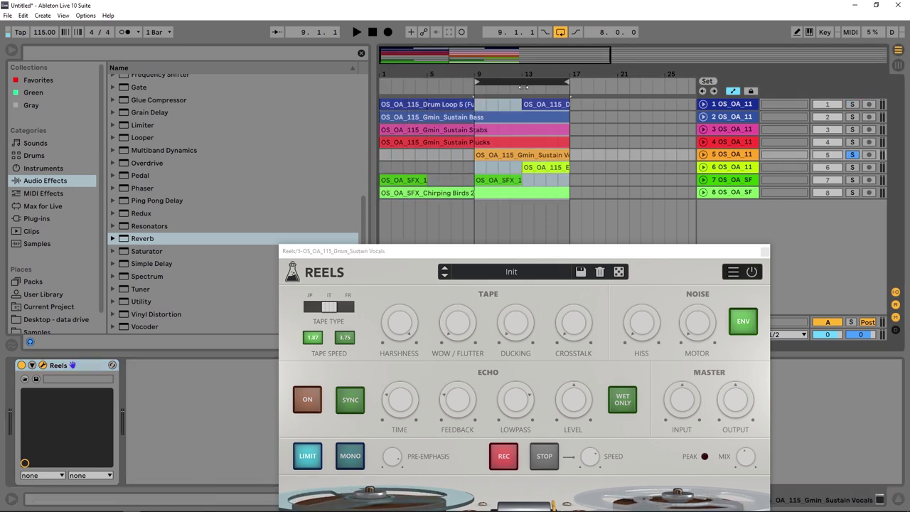
key(space)
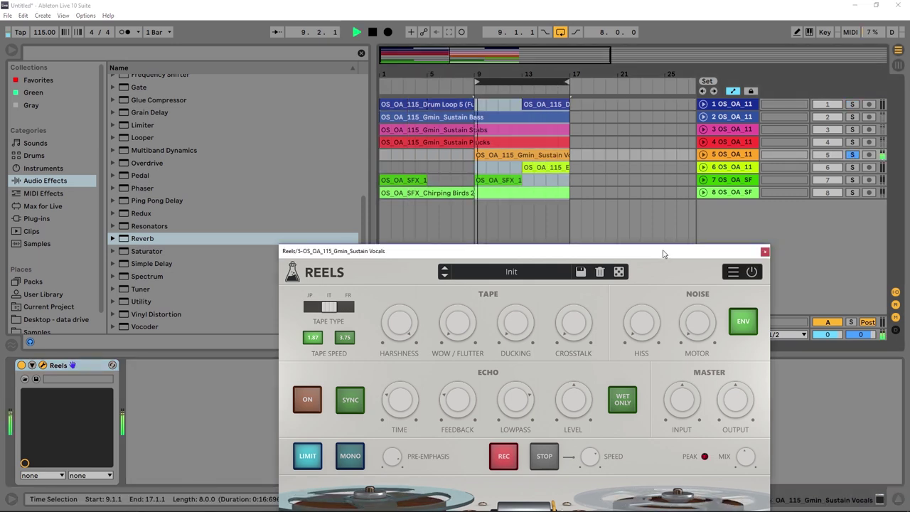
drag(674, 251, 665, 111)
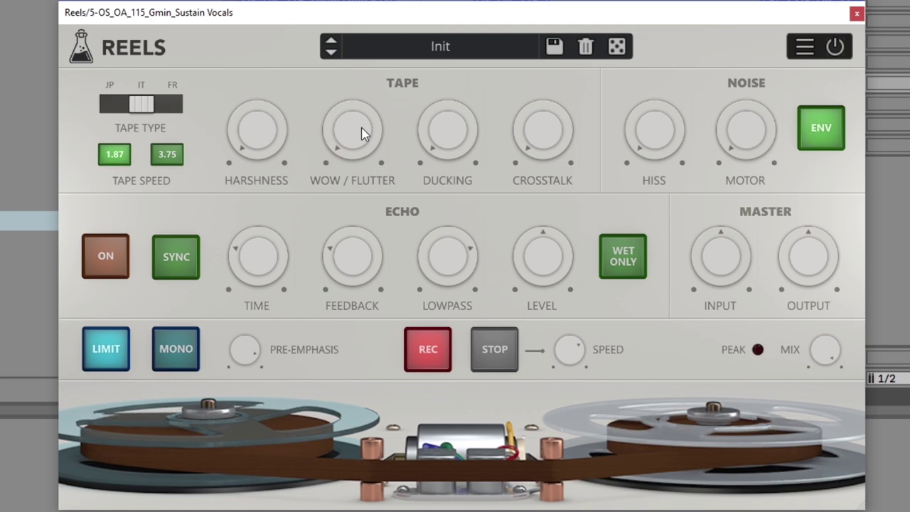
- Raise wow/flutter to 100%, try FR then JP tape type, and move the window aside
drag(356, 140, 355, 64)
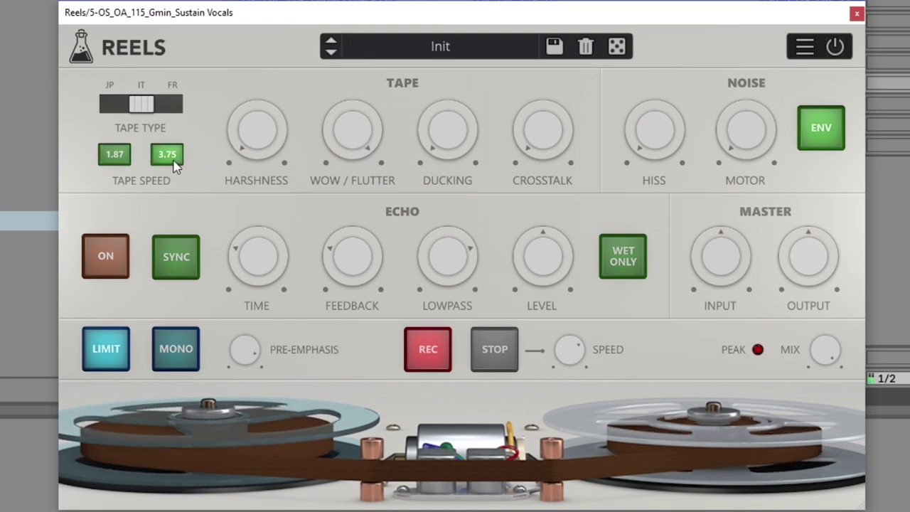
click(180, 107)
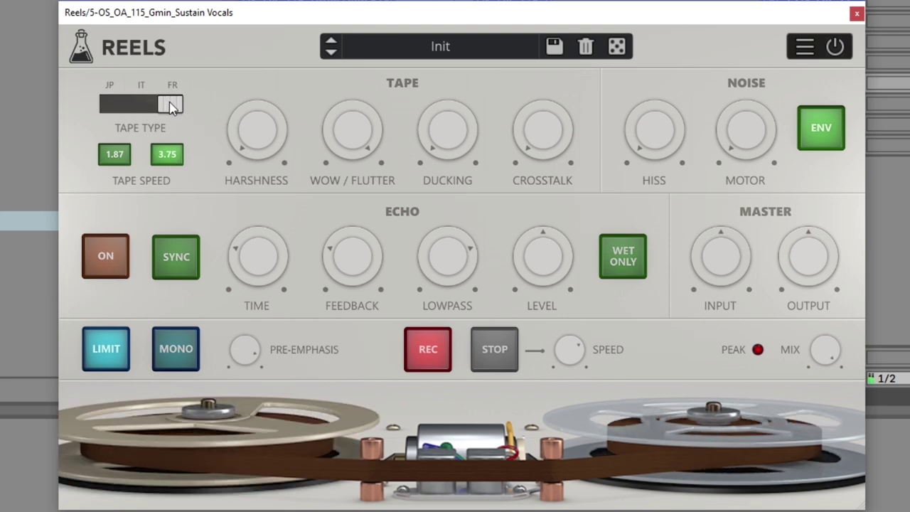
click(99, 104)
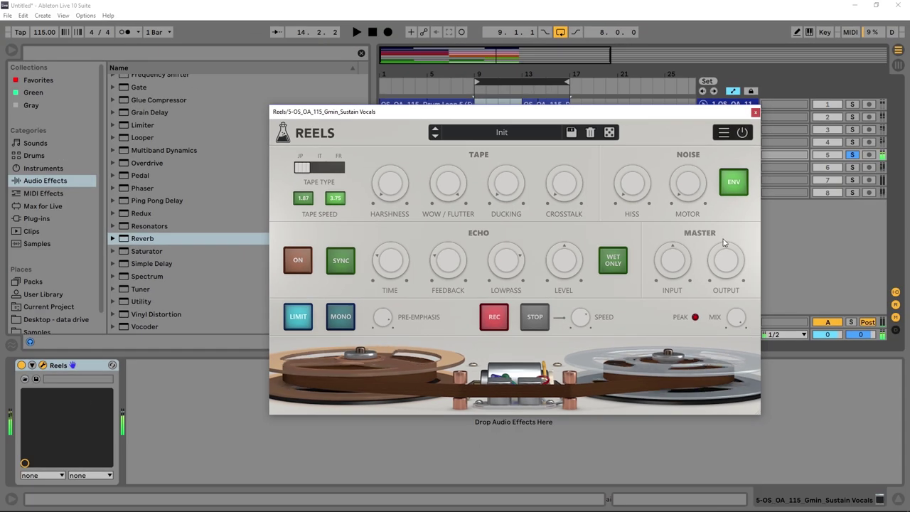
drag(669, 113, 641, 190)
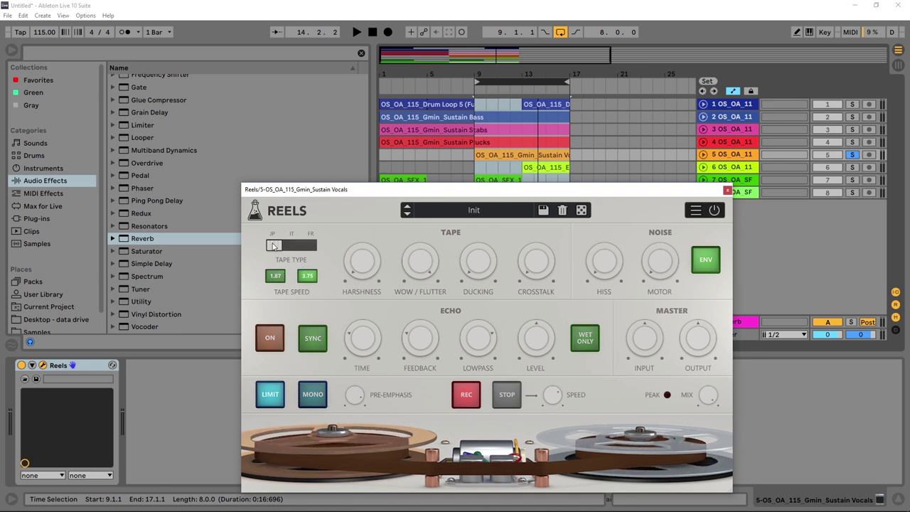
- Switch the Sustain Vocals Reels to FR tape at 1.87 speed and audition it from bar 9
click(315, 249)
click(281, 277)
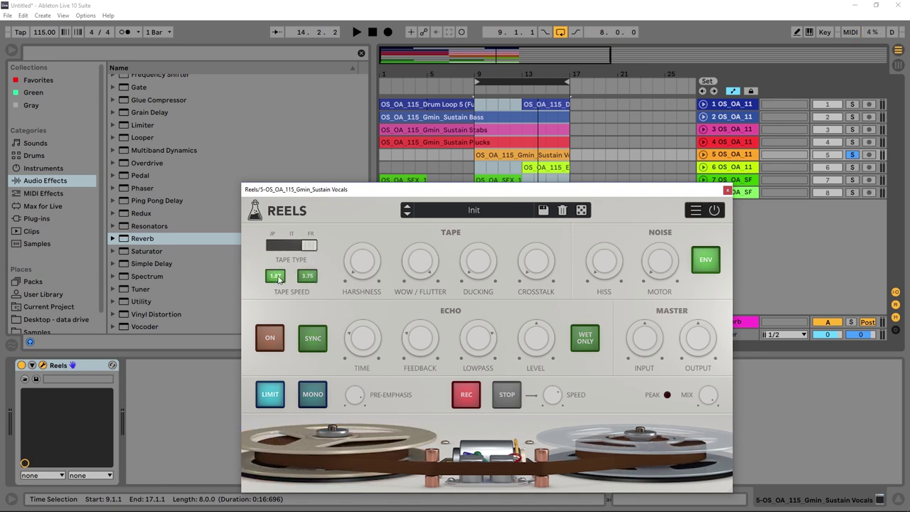
key(space)
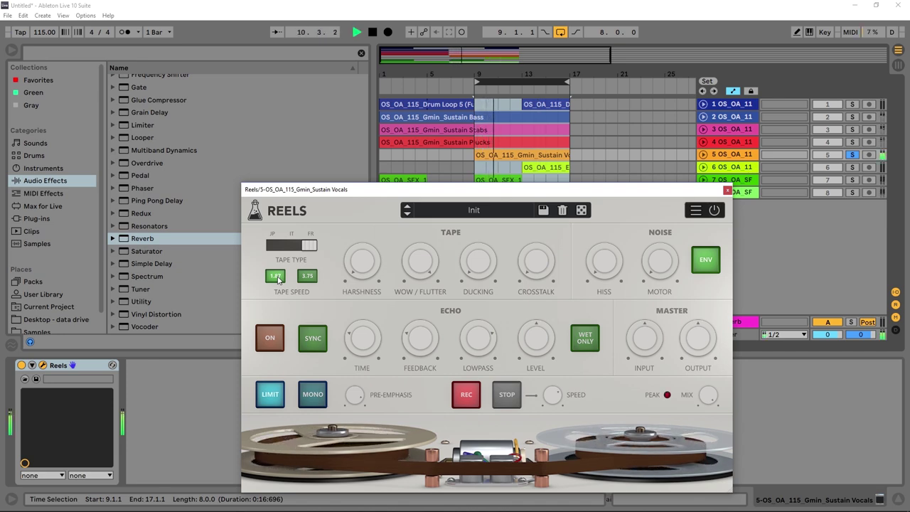
key(space)
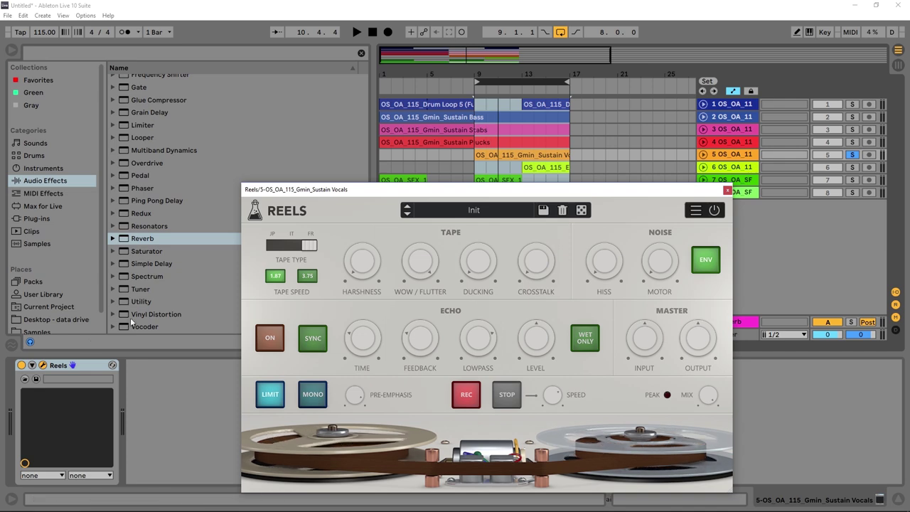
- Select and solo the Sustain Plucks track in the Live session
drag(61, 366, 506, 193)
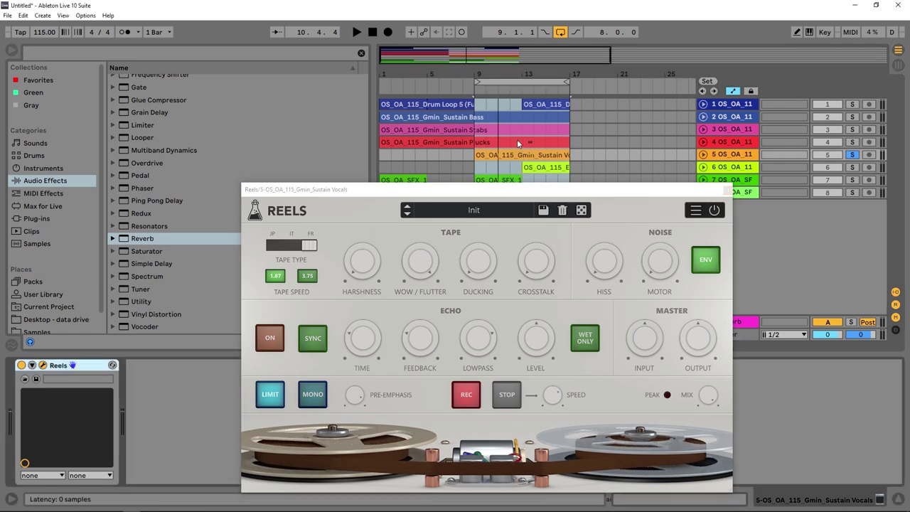
click(633, 142)
click(850, 142)
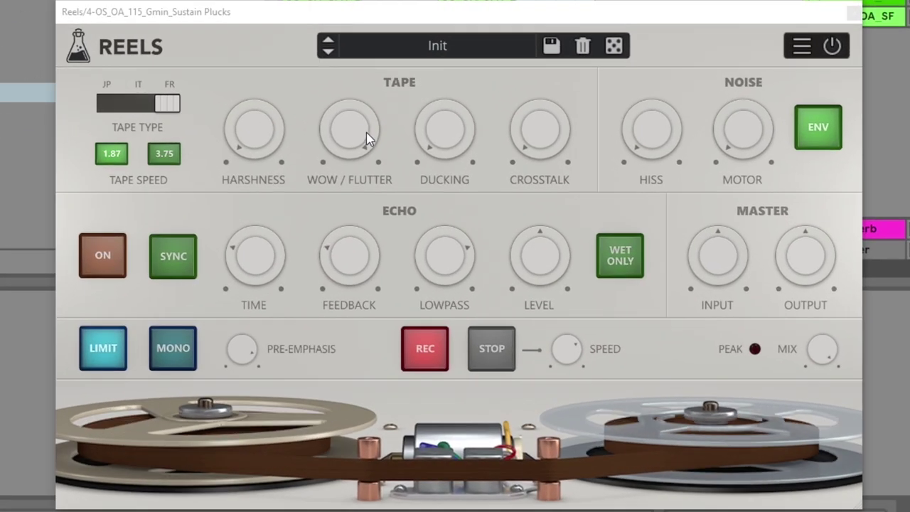
- Push ducking up to 100%, then try IT tape at 1.87 with ducking near 20%
mouse_move(430, 266)
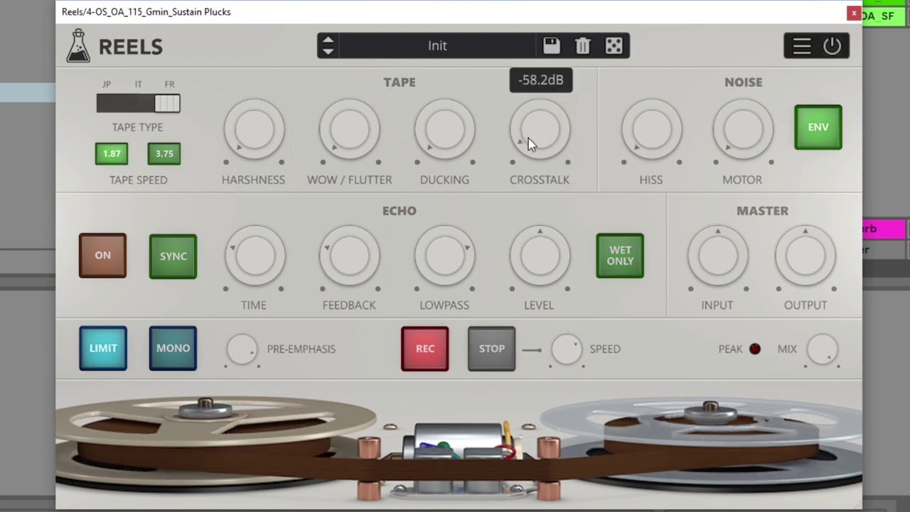
drag(446, 127, 455, 12)
mouse_move(454, 114)
mouse_down()
mouse_move(455, 54)
mouse_move(441, 112)
mouse_up()
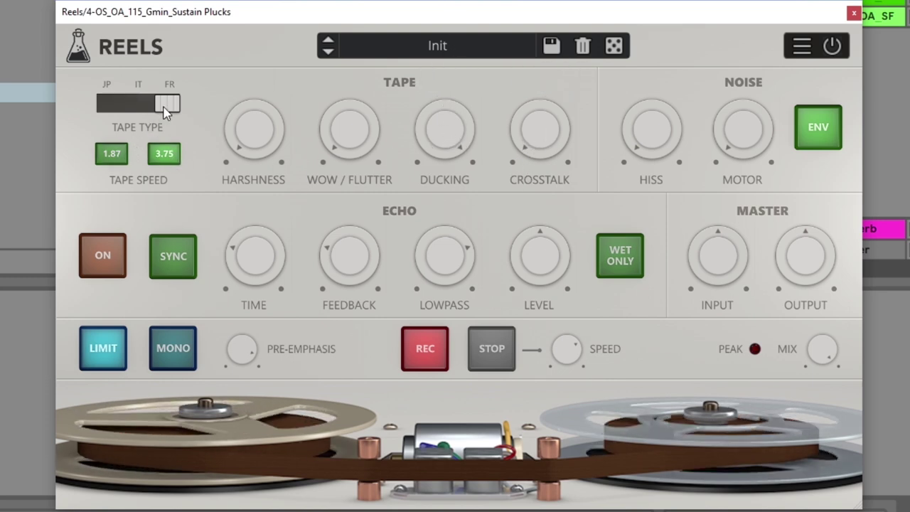
drag(165, 106, 142, 108)
click(113, 154)
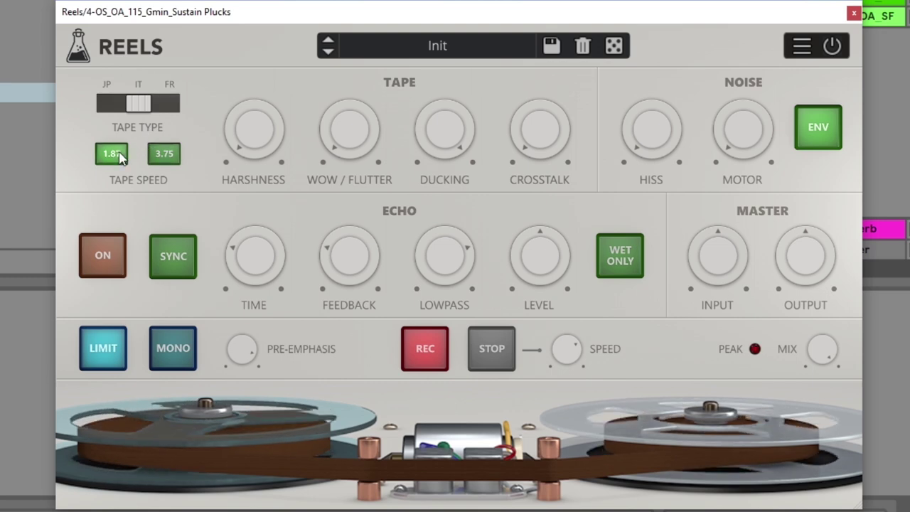
drag(398, 125, 409, 294)
- Try JP tape at 3.75 with ducking 70–83%, settling on FR with ducking at 90%
drag(147, 100, 110, 103)
click(174, 155)
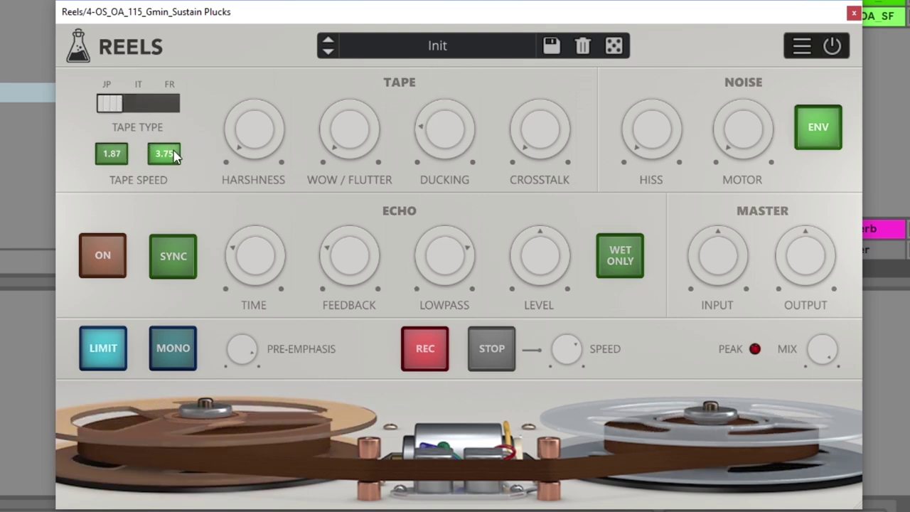
drag(461, 142, 482, 41)
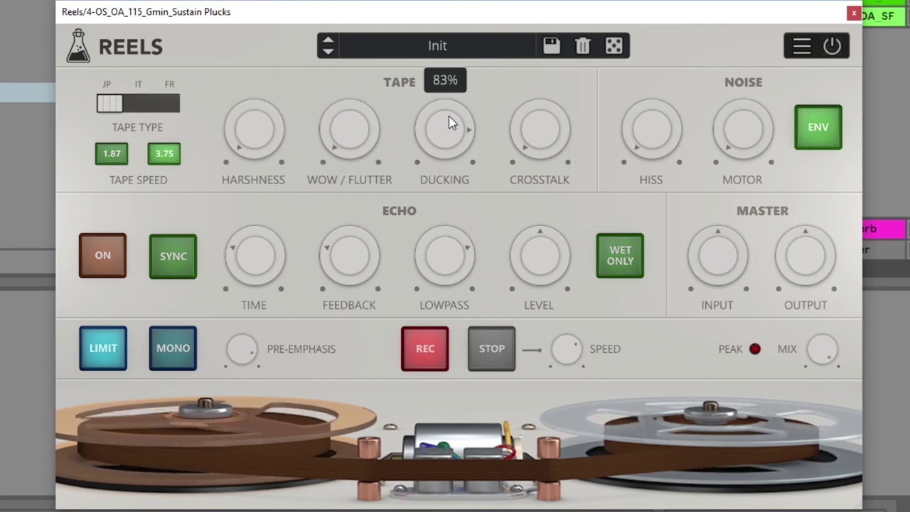
drag(449, 124, 388, 53)
drag(112, 104, 168, 103)
scroll(470, 142, up, 5)
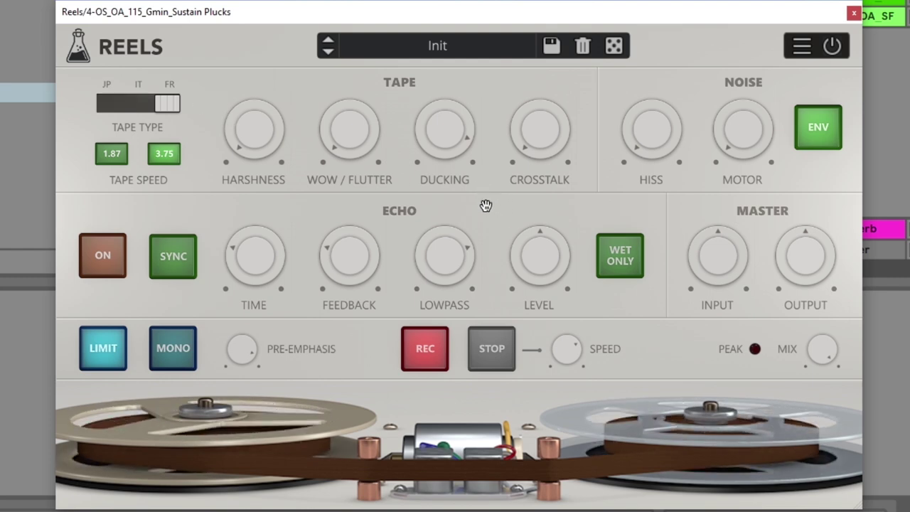
- Compare pre-emphasis at about +9 dB and 0 dB, moving the plugin window higher
scroll(245, 350, up, 4)
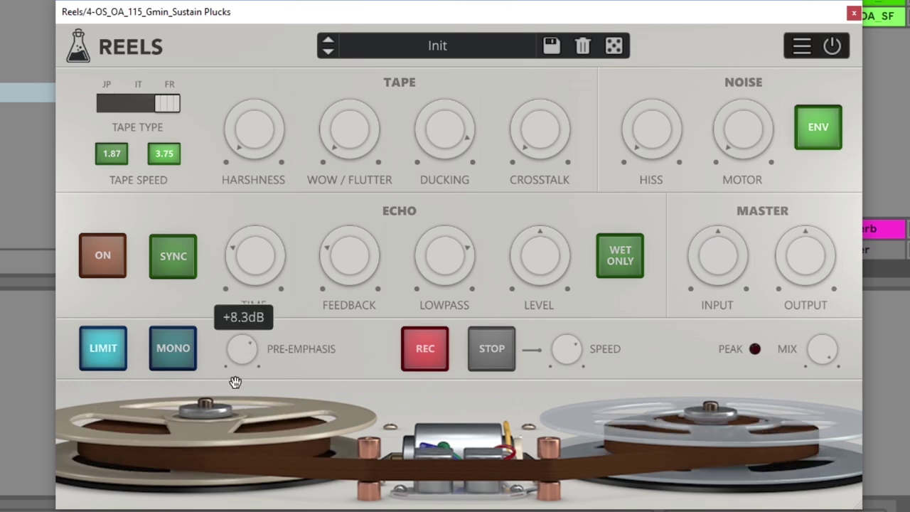
drag(235, 382, 237, 369)
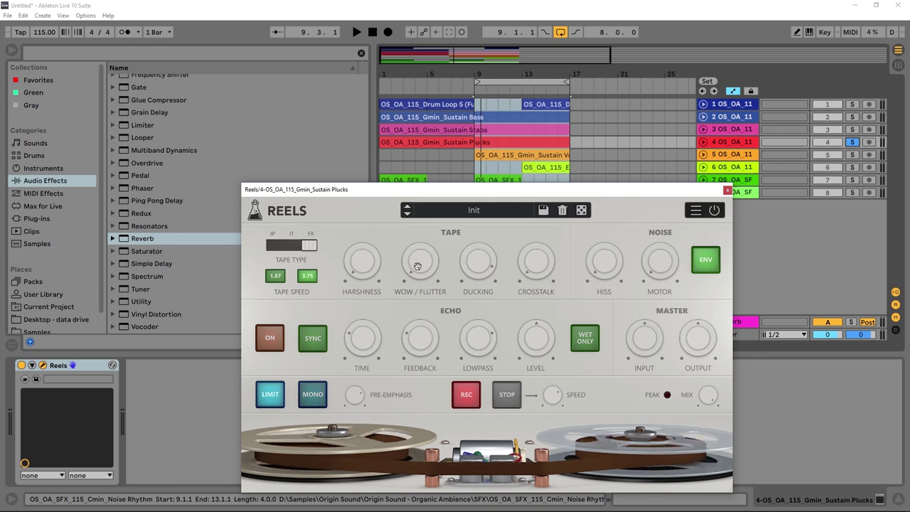
drag(473, 191, 430, 137)
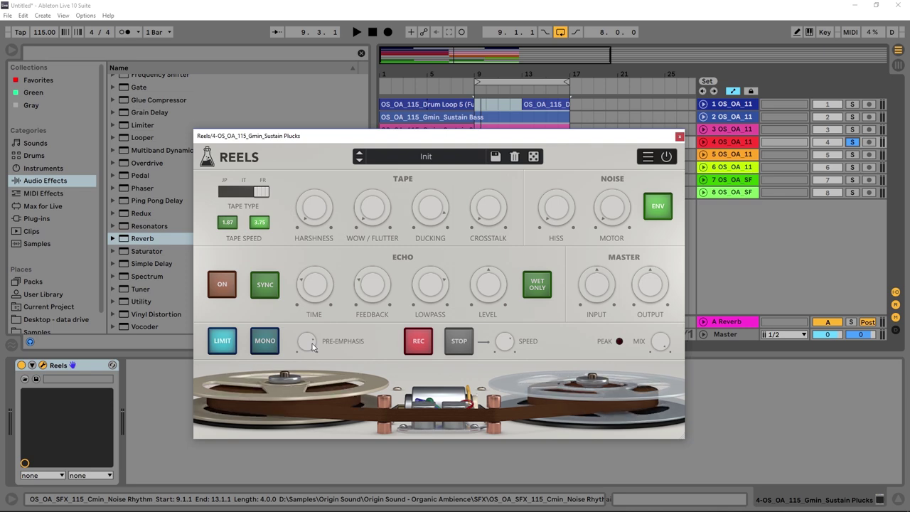
mouse_move(313, 347)
drag(313, 347, 305, 371)
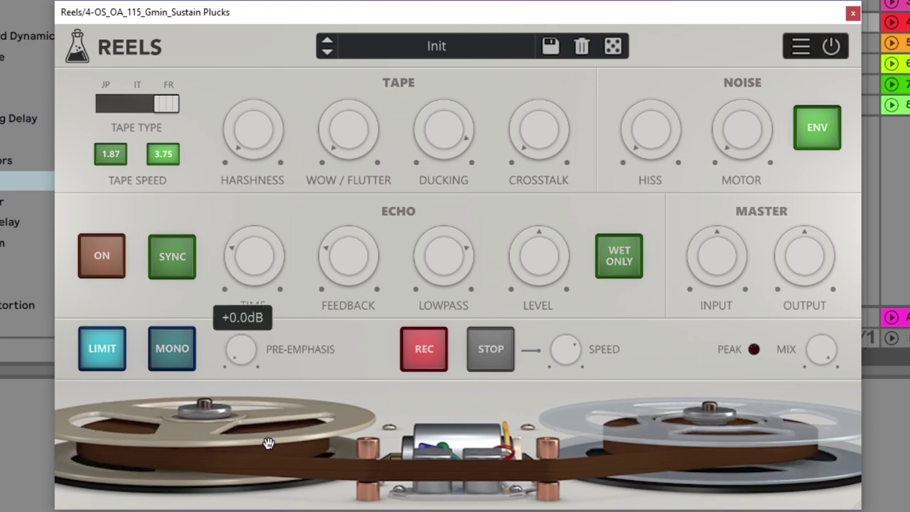
- Set ducking to 100%, JP tape at 1.87, and pre-emphasis to about +9.3 dB
drag(448, 130, 462, 73)
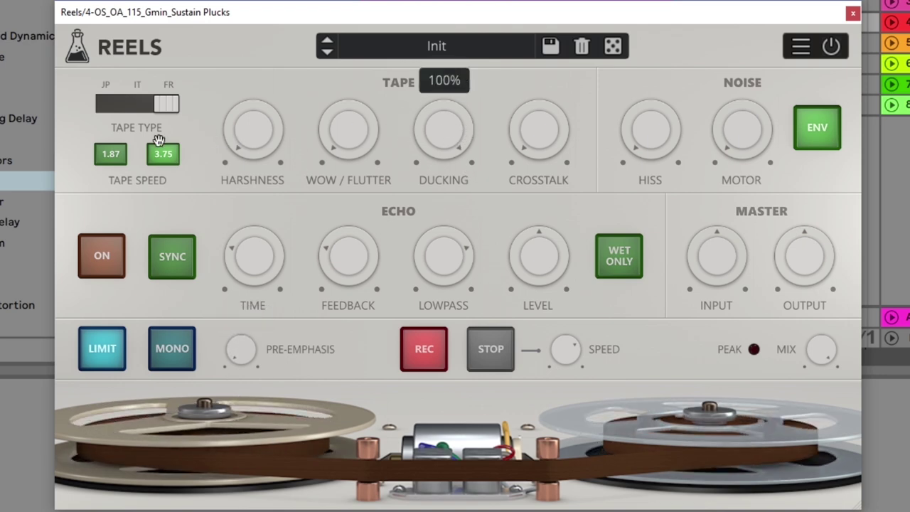
mouse_move(162, 104)
mouse_down()
mouse_move(83, 103)
mouse_move(191, 104)
mouse_move(109, 104)
mouse_move(177, 102)
mouse_up()
click(114, 155)
drag(252, 353, 189, 137)
drag(166, 103, 109, 104)
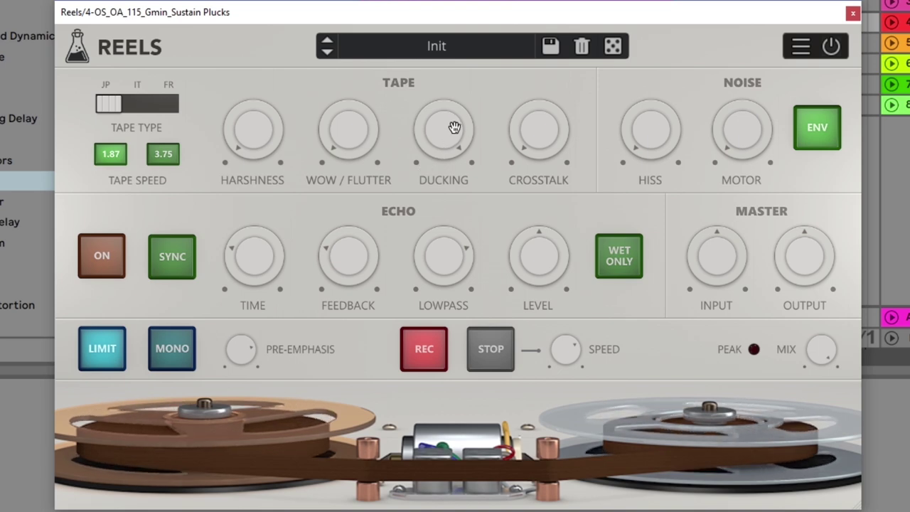
- Drop ducking to about 22%, add crosstalk near -12 dB, and settle on IT tape at 3.75
drag(455, 126, 444, 219)
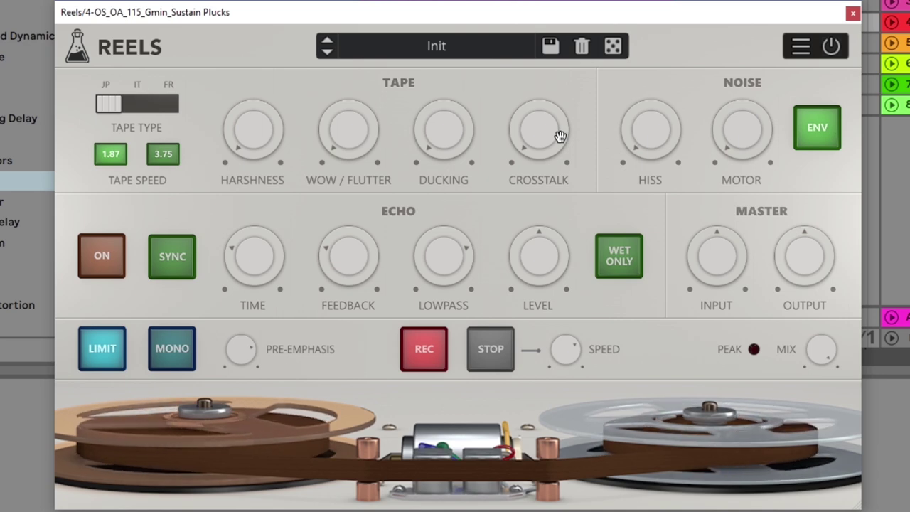
drag(545, 142, 495, 205)
click(150, 105)
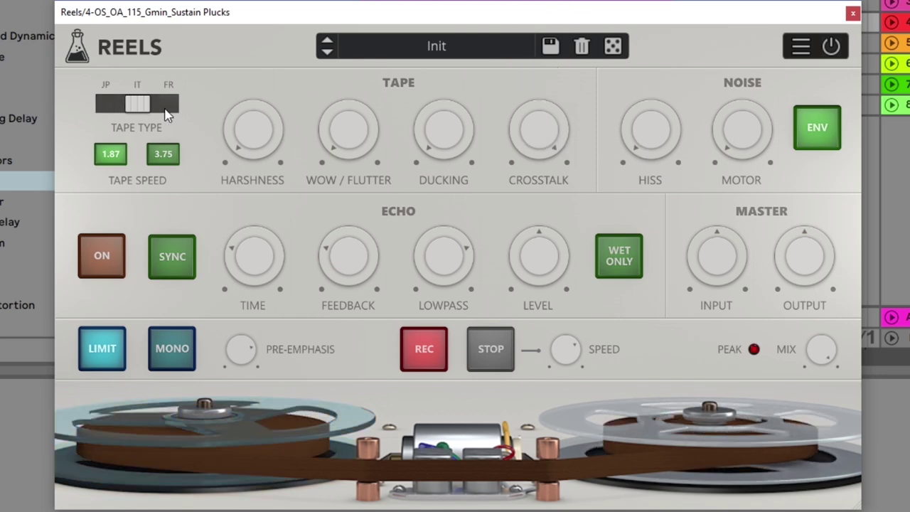
click(169, 106)
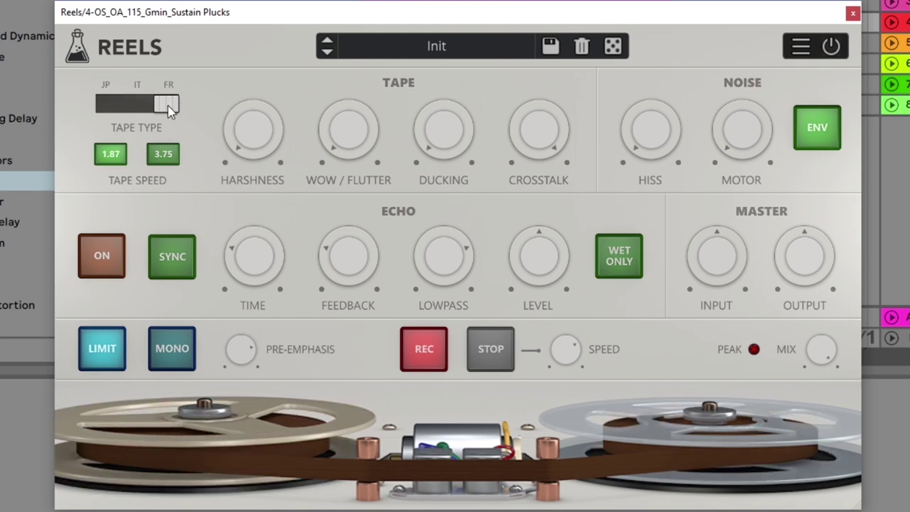
click(164, 158)
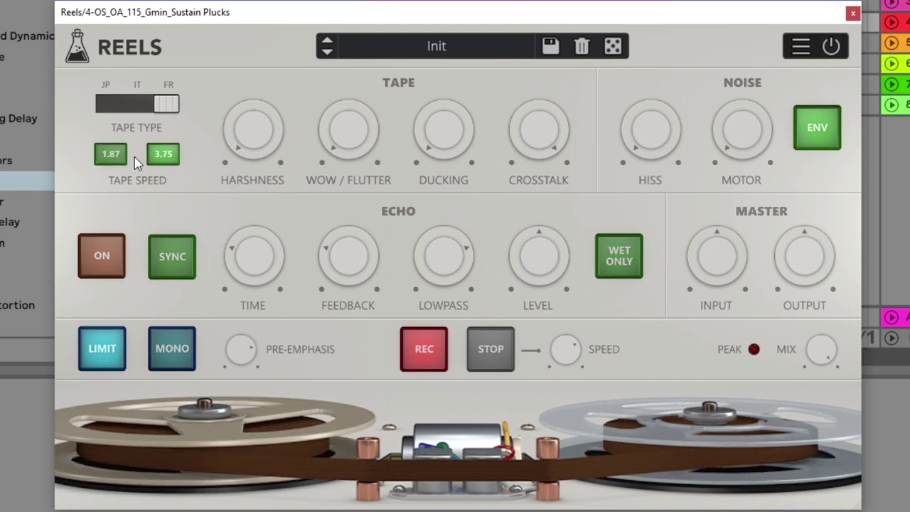
click(134, 157)
click(132, 106)
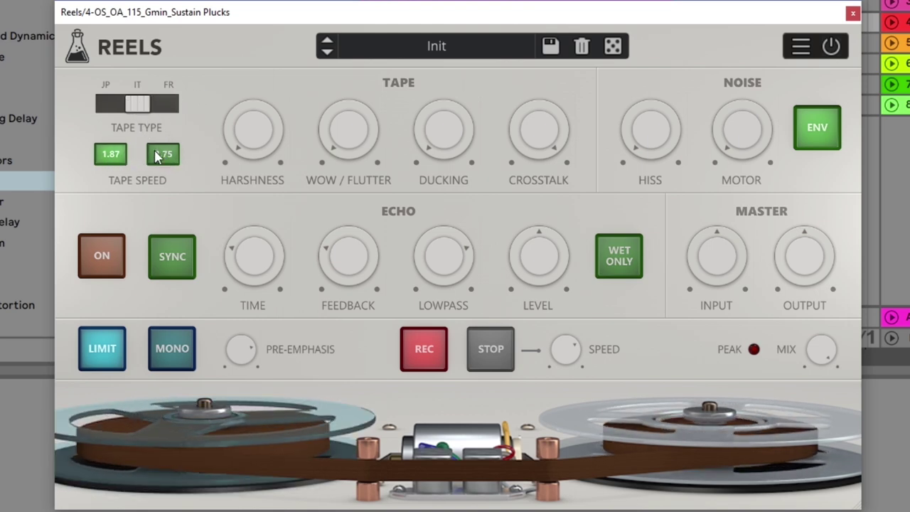
click(159, 160)
- Set crosstalk to about -27 dB, ducking 24%, wow/flutter 17% and harshness 42%
drag(534, 138, 516, 238)
drag(434, 121, 503, 116)
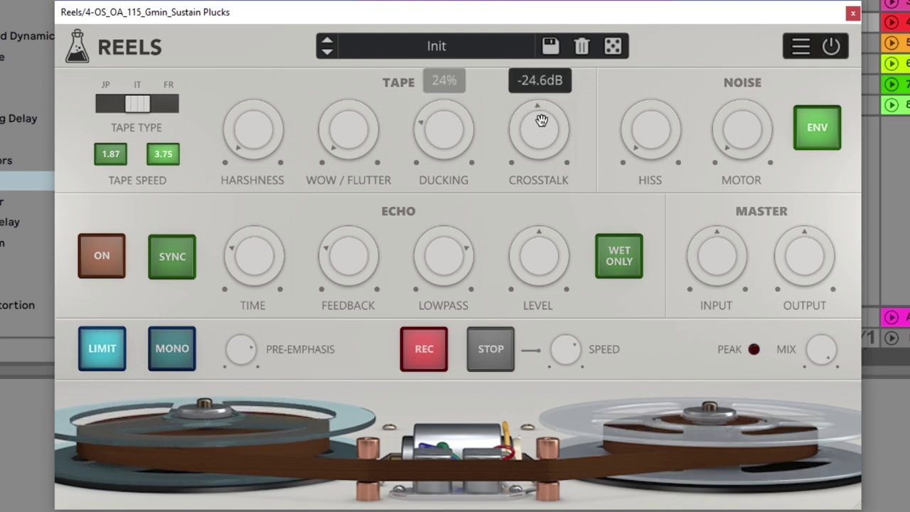
drag(365, 138, 339, 128)
mouse_move(259, 119)
mouse_down()
mouse_move(258, 38)
mouse_move(270, 117)
mouse_up()
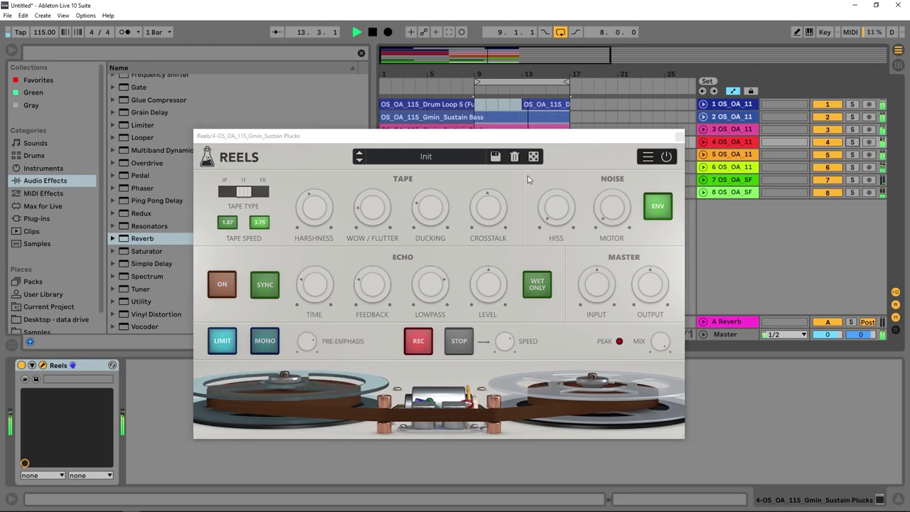
- Bring the Reels window to the front and stop the transport
click(666, 159)
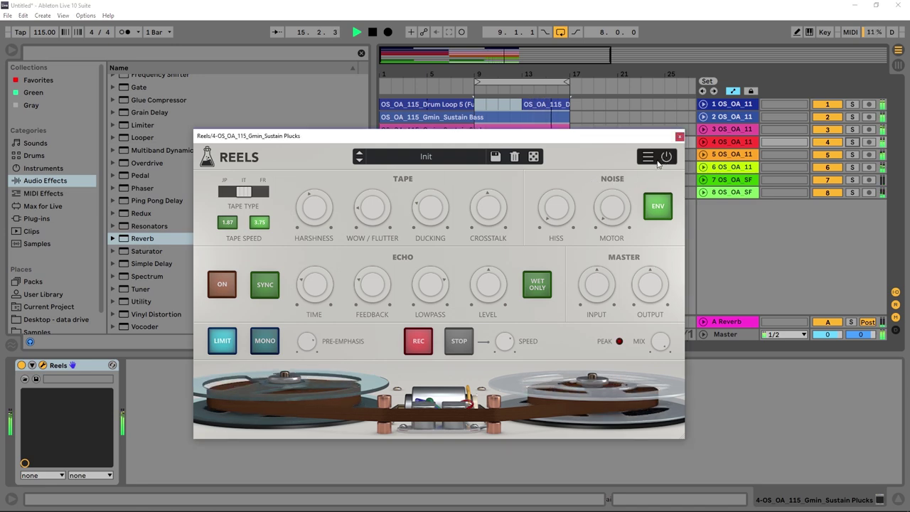
key(space)
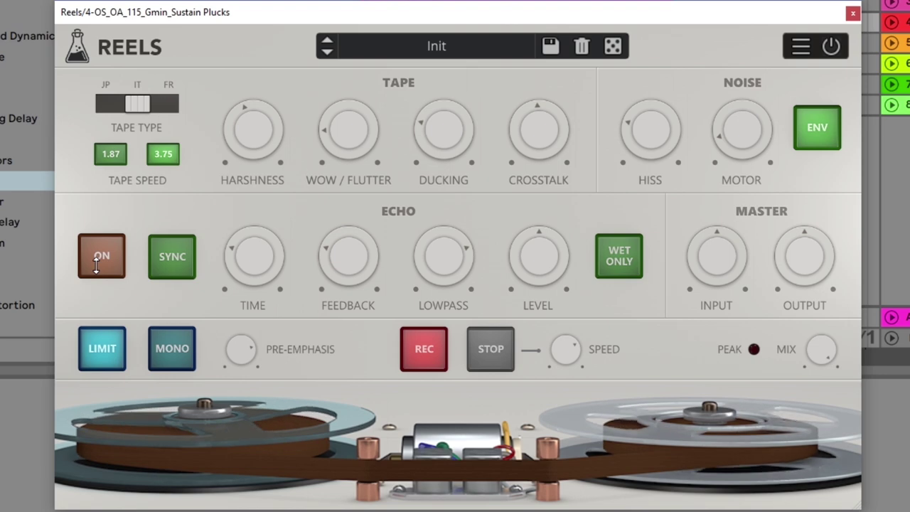
- Enable Reels' echo and compare Wet Only against the dry mix, leaving Wet Only on
click(107, 248)
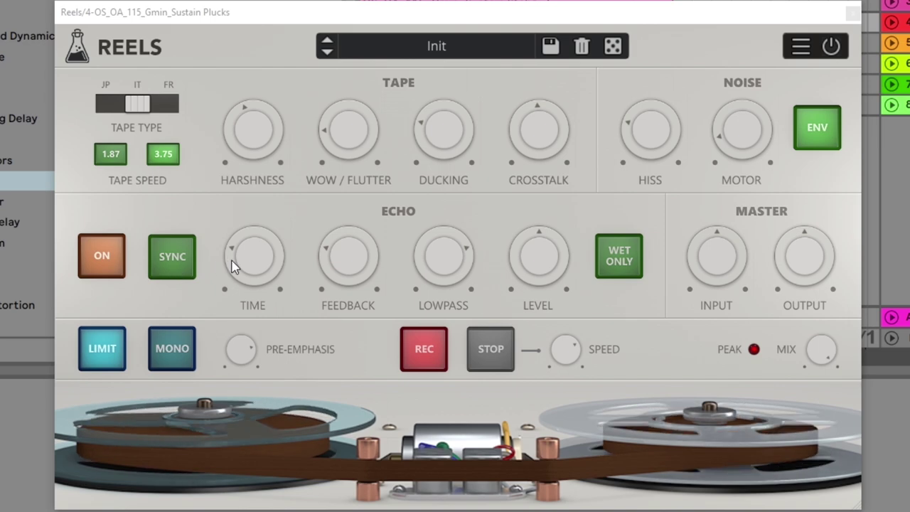
click(618, 261)
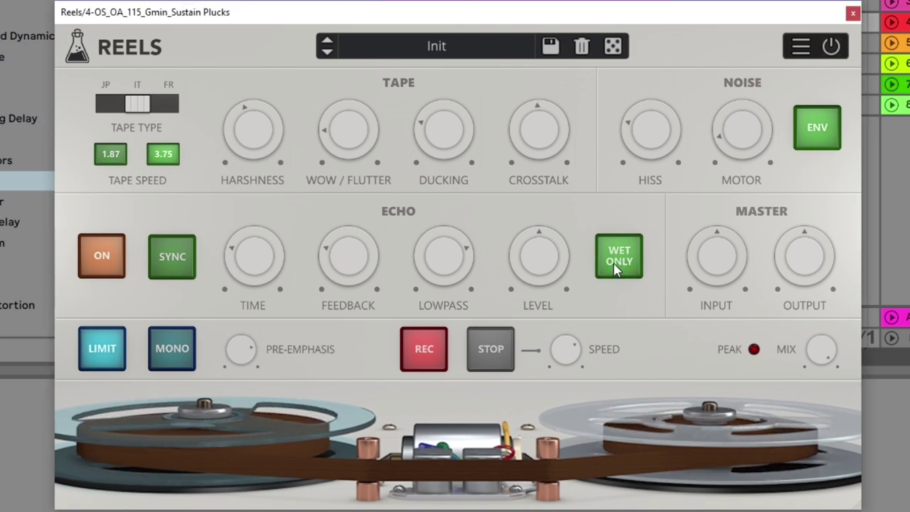
click(617, 267)
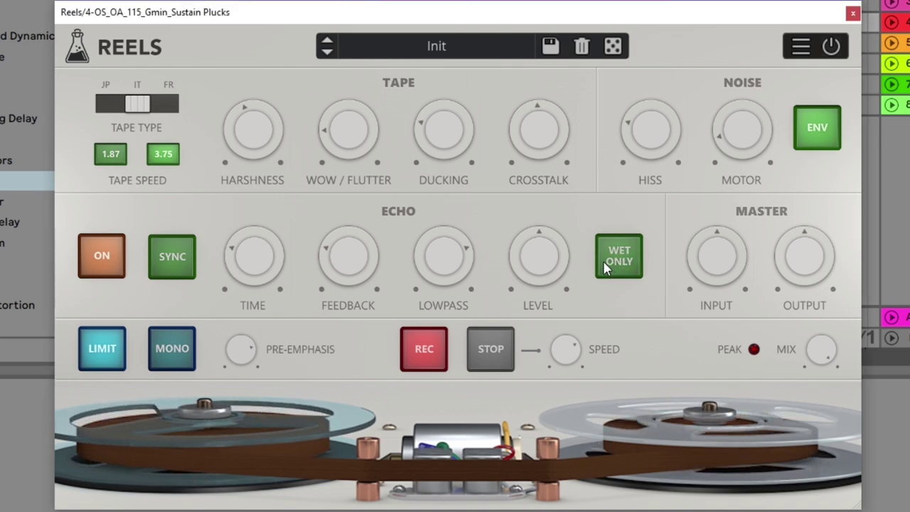
click(615, 264)
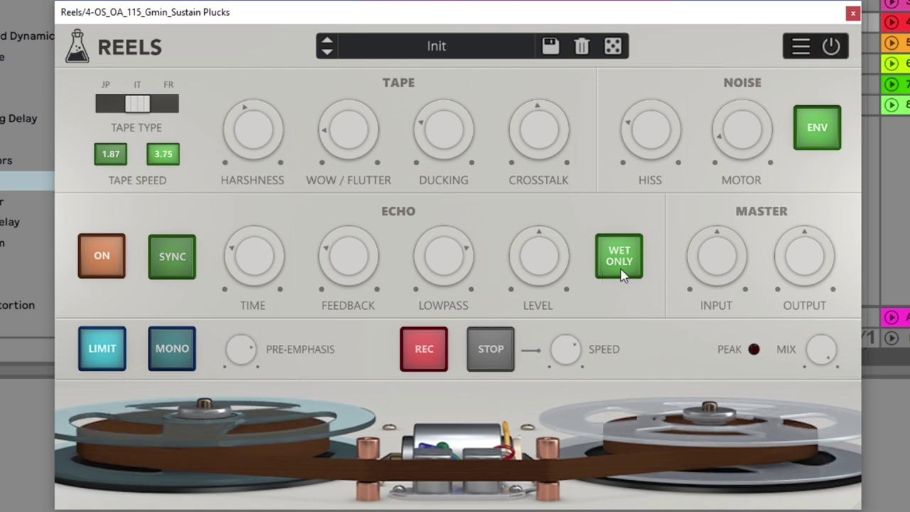
click(620, 274)
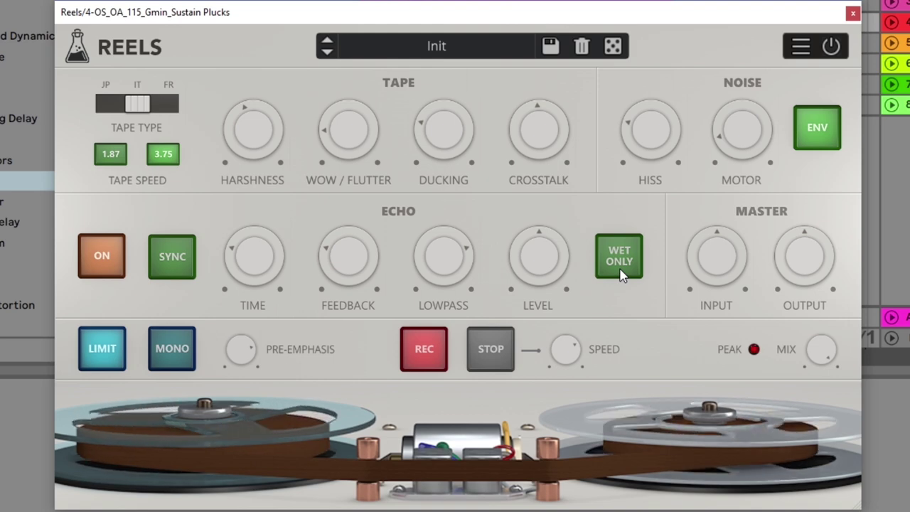
click(620, 274)
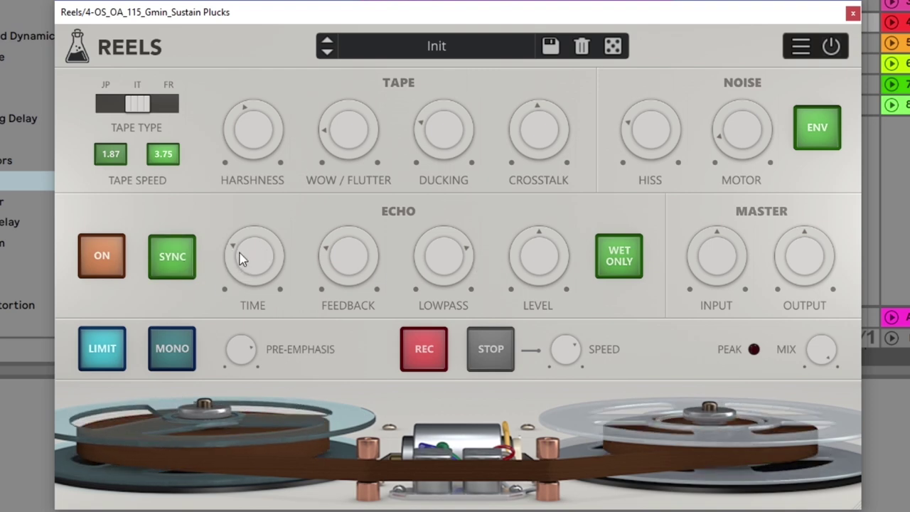
drag(248, 260, 249, 114)
drag(233, 252, 257, 131)
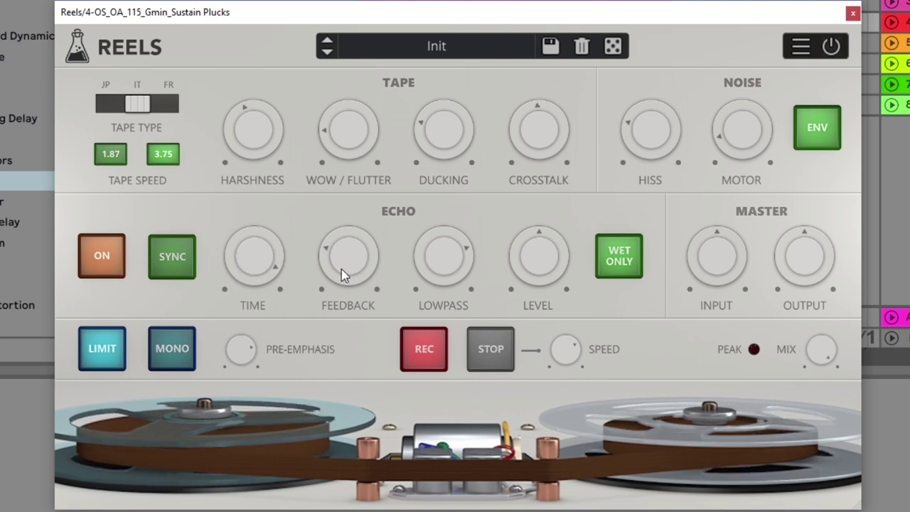
drag(342, 274, 361, 199)
scroll(251, 279, up, 3)
scroll(250, 289, down, 1)
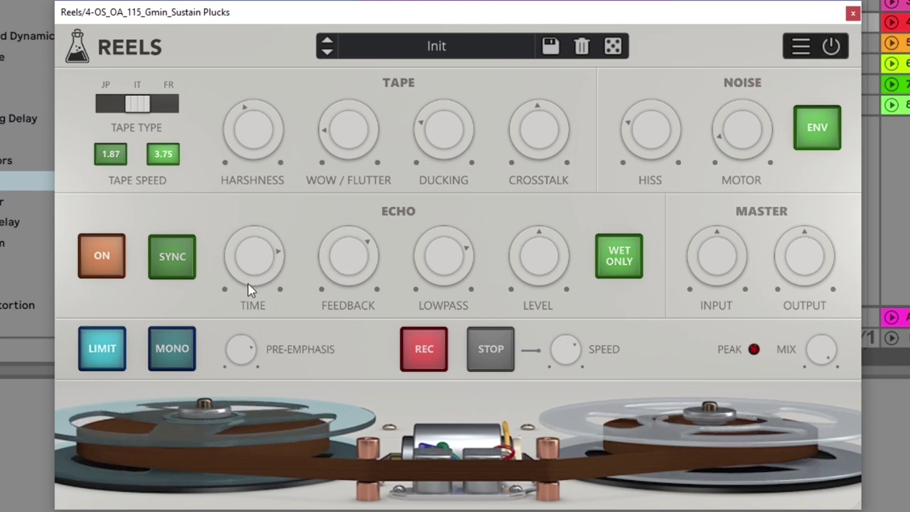
drag(254, 261, 240, 351)
drag(354, 279, 308, 358)
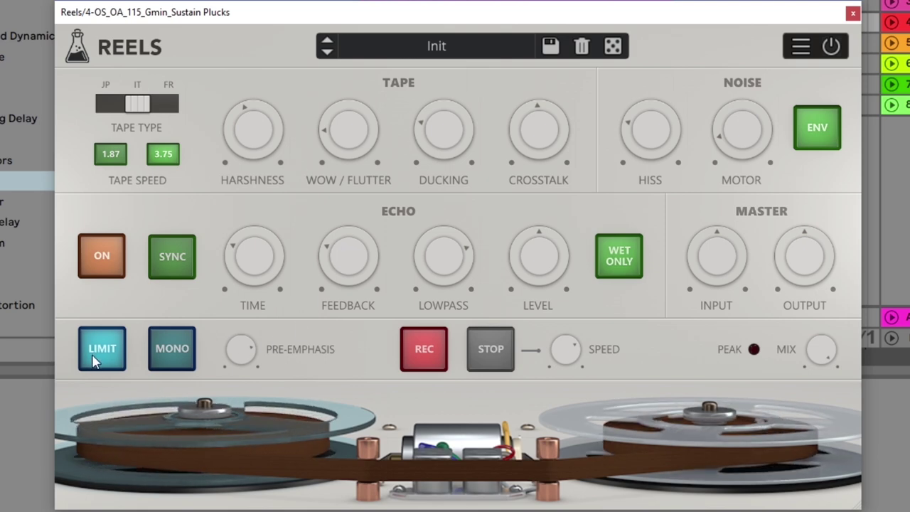
click(186, 363)
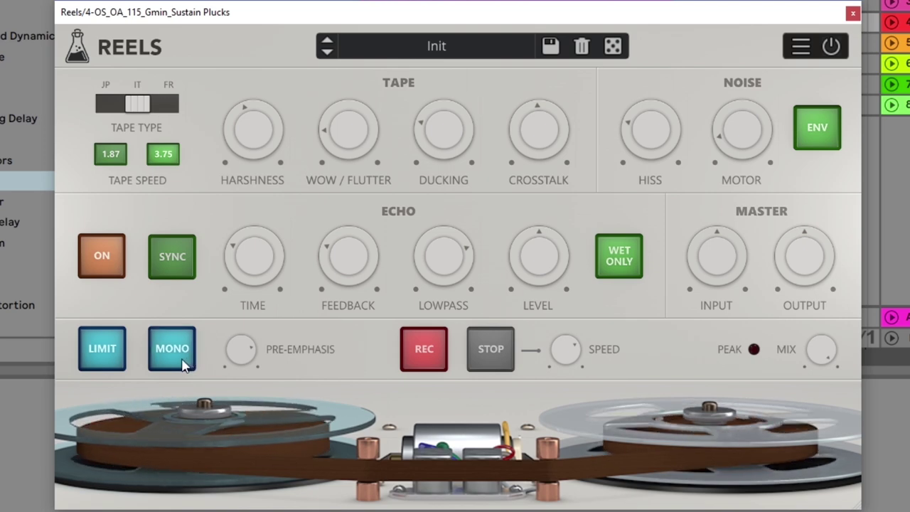
click(183, 364)
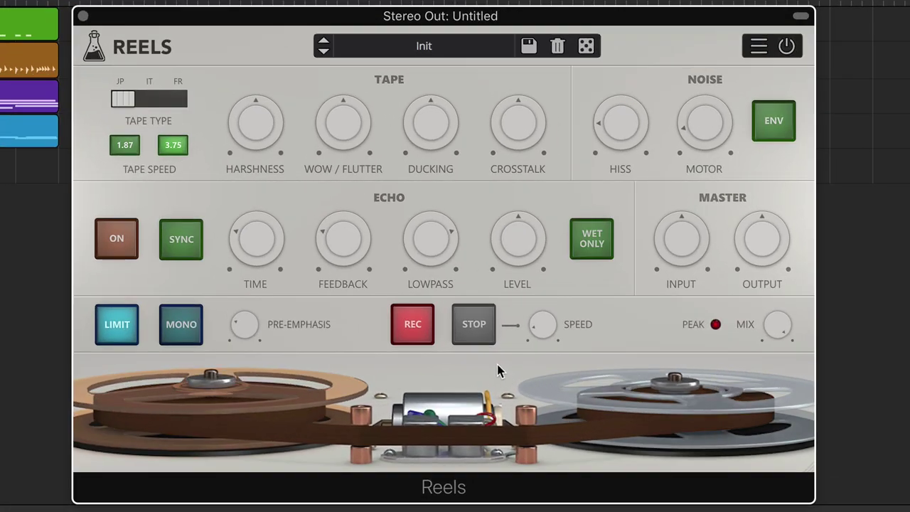
- Trigger the tape stop repeatedly while lengthening its speed from 2.5 to 5.0 seconds
click(483, 329)
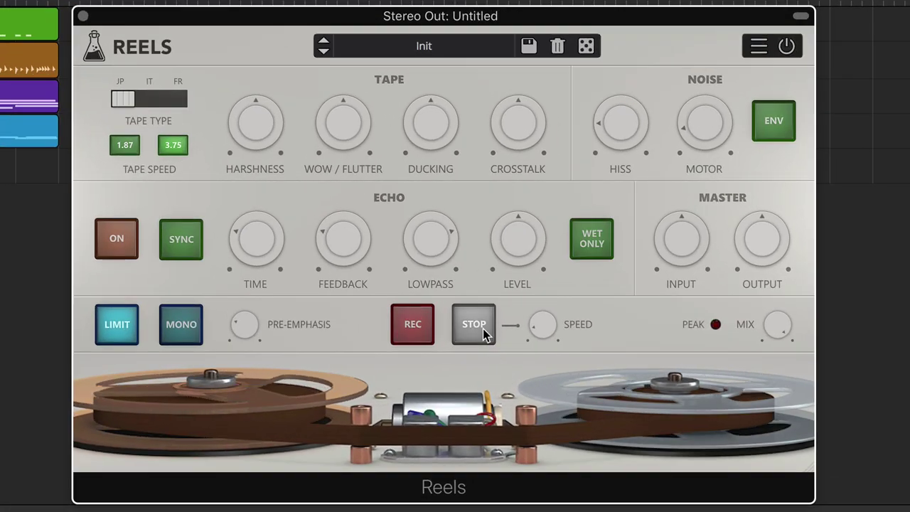
mouse_move(541, 301)
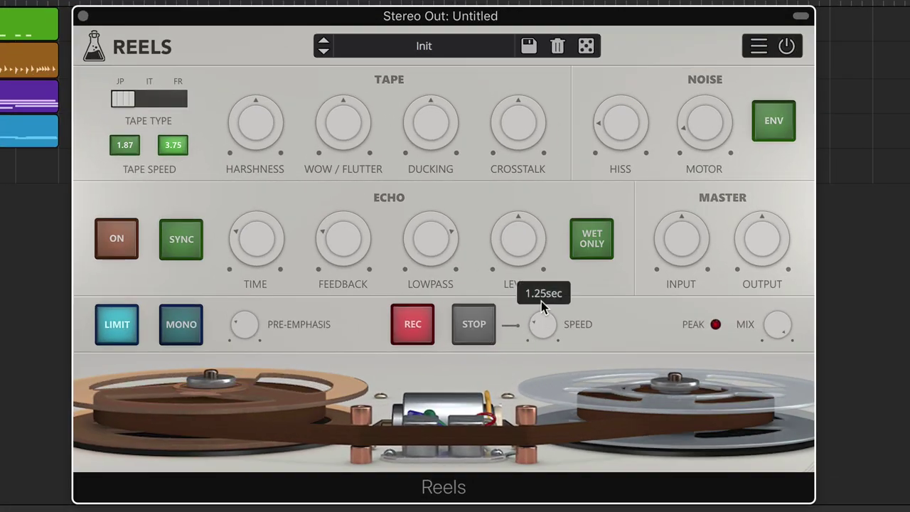
click(474, 331)
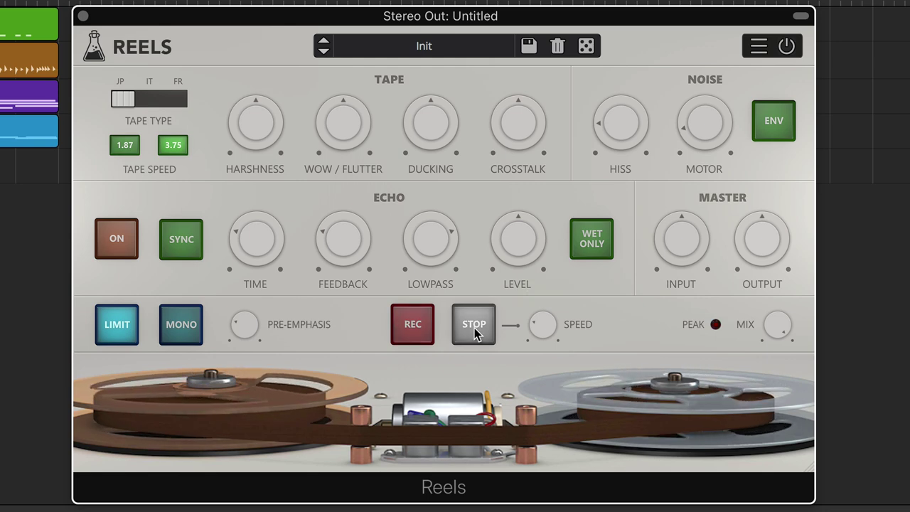
drag(537, 325, 494, 310)
click(485, 320)
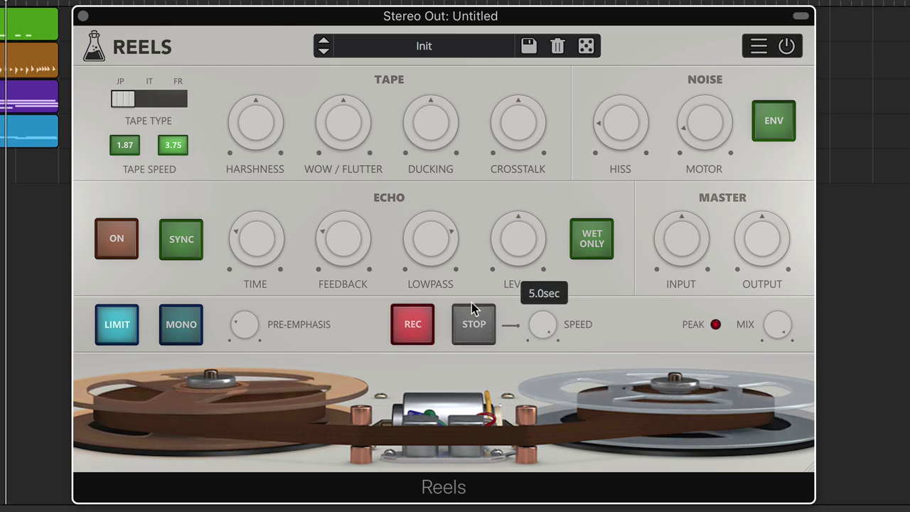
click(476, 328)
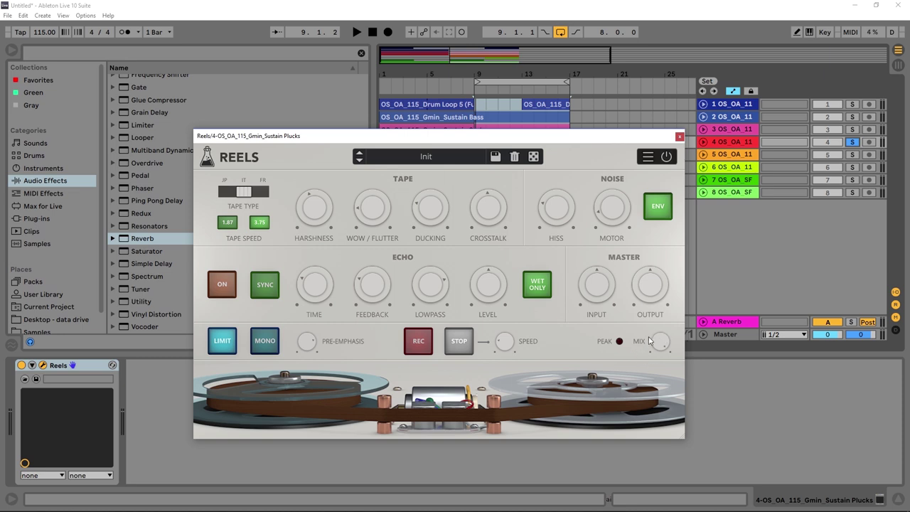
- Scroll the Reels MIX knob up until it reads 100%
scroll(659, 345, up, 5)
click(433, 156)
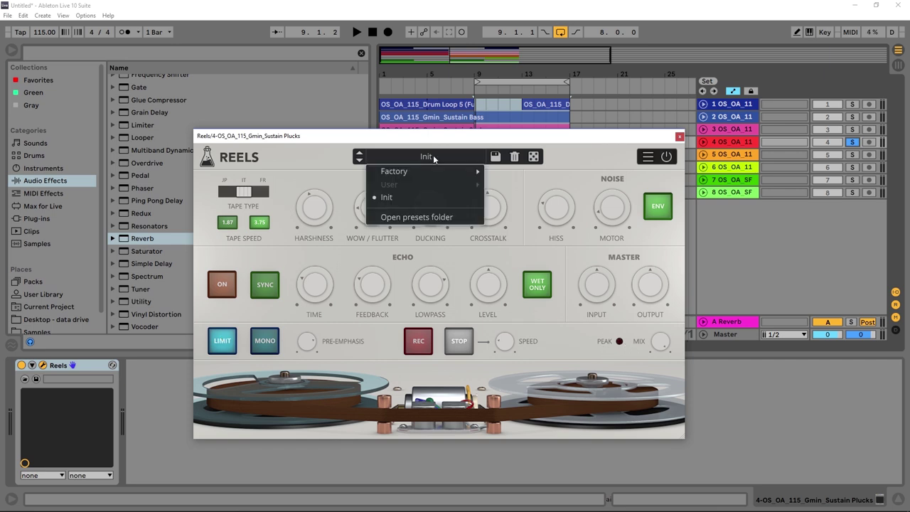
mouse_move(425, 172)
mouse_move(506, 175)
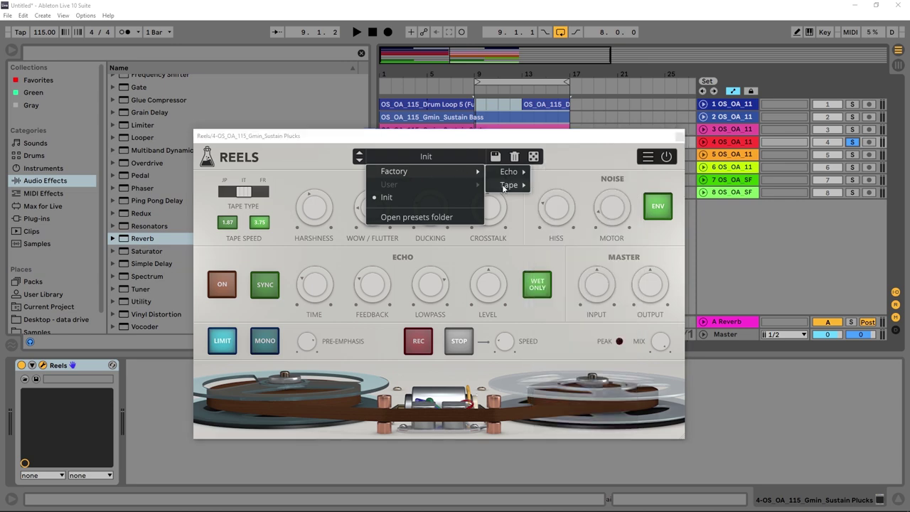
mouse_move(503, 190)
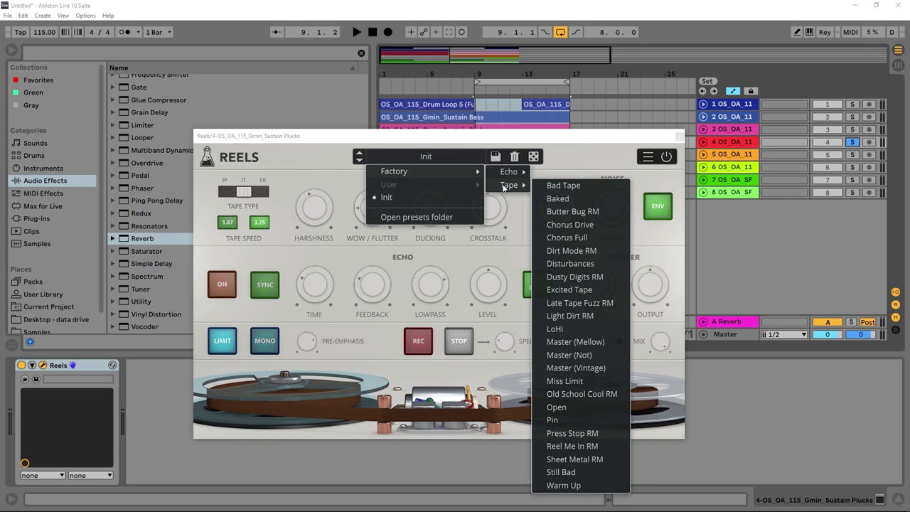
click(425, 153)
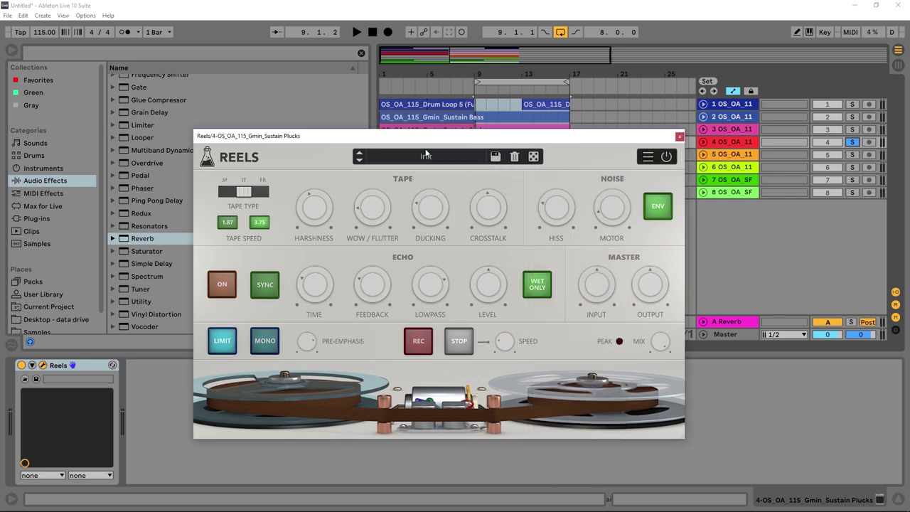